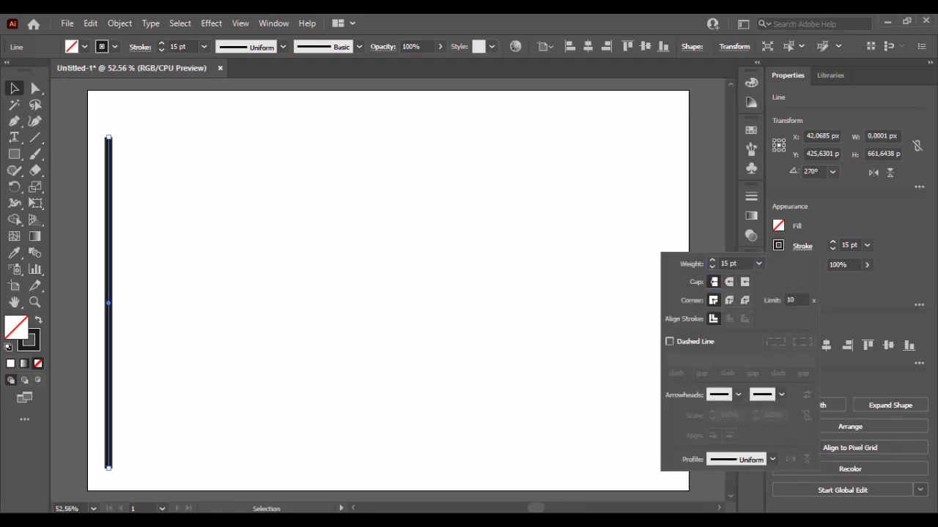
Move the vertical 15 pt line slightly higher along the artboard's left side.
key("Escape")
left_click(125, 256)
left_click(108, 225)
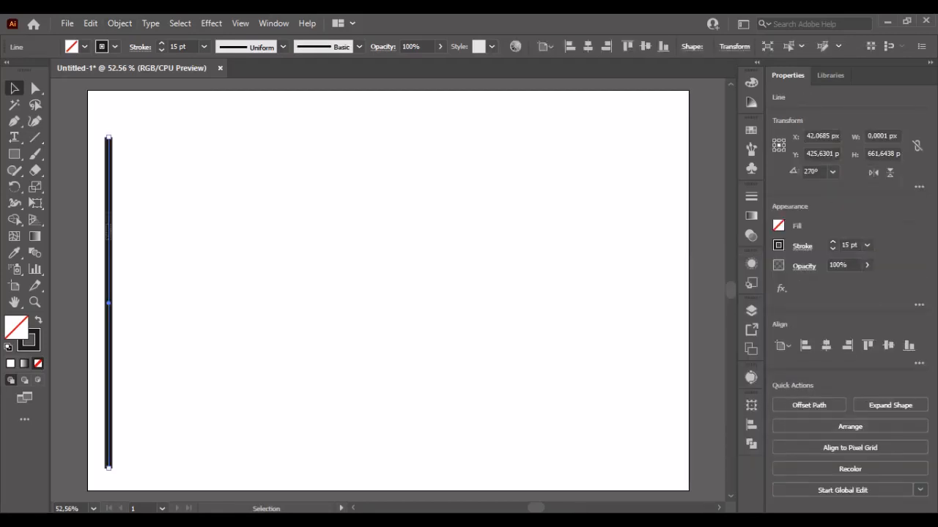
left_click_drag(108, 303, 107, 283)
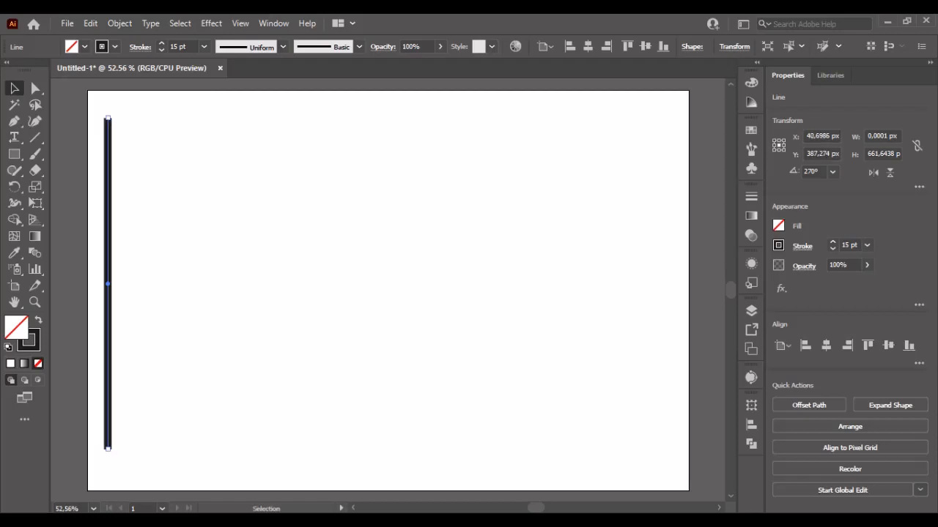
Duplicate the vertical line a short distance to its right and repeat the copy until evenly spaced stripes span the artboard.
left_click_drag(121, 284, 124, 284)
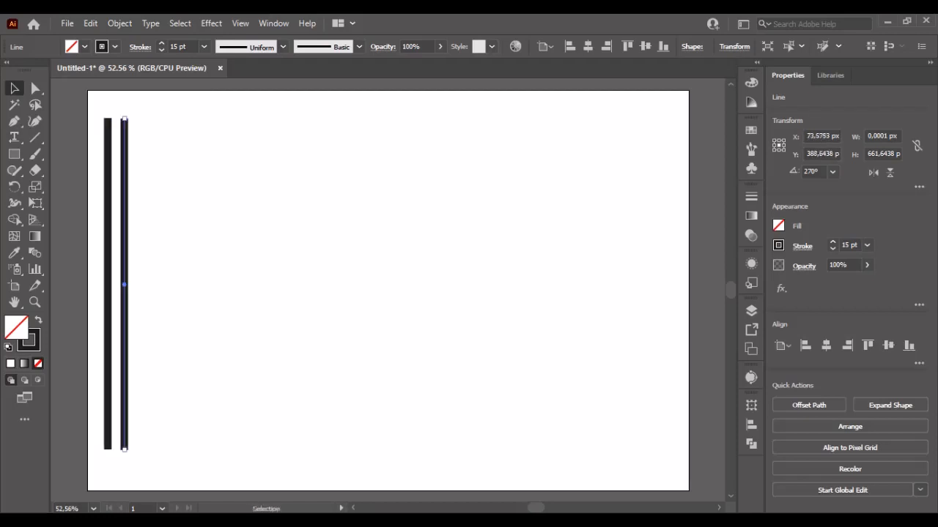
key("ctrl+shift+a")
key("ctrl+z")
key("ctrl+d")
key("ctrl+d")
key("ctrl+d")
key("ctrl+d")
key("ctrl+d")
key("ctrl+d")
key("ctrl+d")
key("ctrl+d")
key("ctrl+d")
key("ctrl+d")
key("ctrl+d")
key("ctrl+d")
key("ctrl+d")
key("ctrl+d")
key("ctrl+d")
key("ctrl+d")
key("ctrl+d")
key("ctrl+d")
key("ctrl+d")
key("ctrl+d")
key("ctrl+d")
key("ctrl+d")
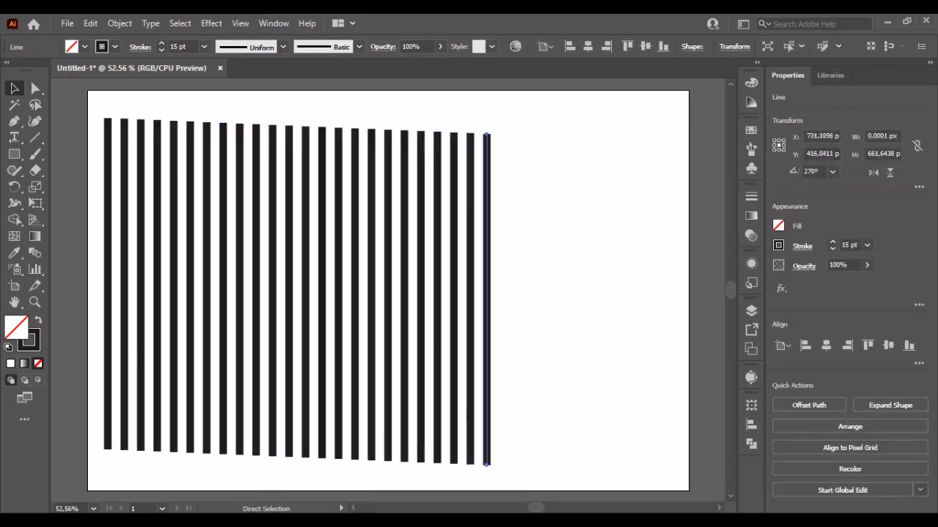
key("ctrl+d")
key("ctrl+d")
Align all the stripes on their vertical centers and group them, positioned near the middle of the artboard.
left_click_drag(99, 109, 639, 487)
left_click(889, 345)
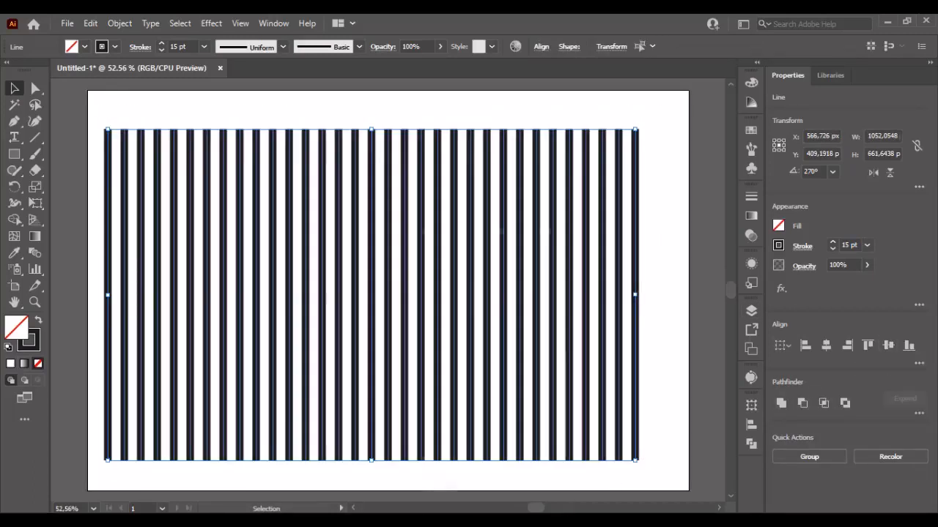
right_click(423, 229)
left_click(458, 313)
left_click(445, 314)
left_click_drag(453, 313, 460, 301)
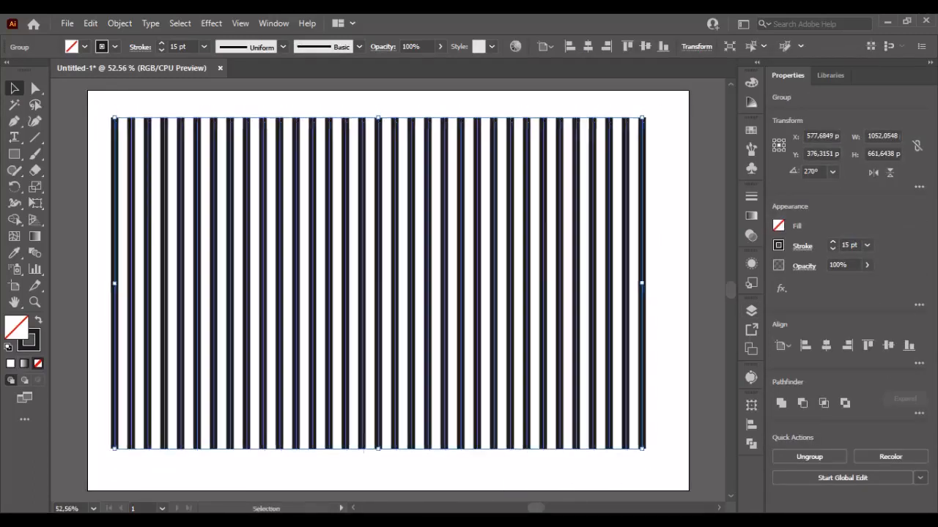
Reduce the stripe group's opacity to 51%.
left_click(440, 46)
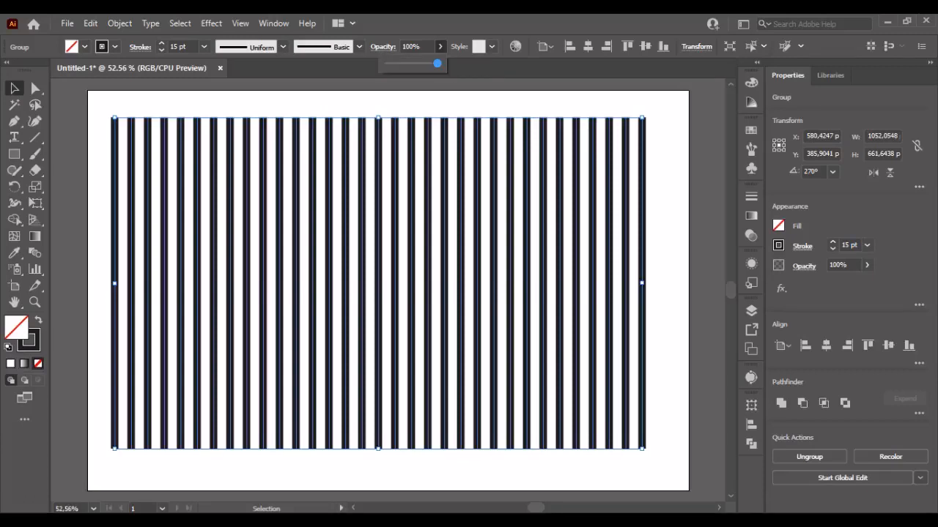
left_click_drag(410, 63, 413, 63)
left_click(668, 220)
left_click(751, 311)
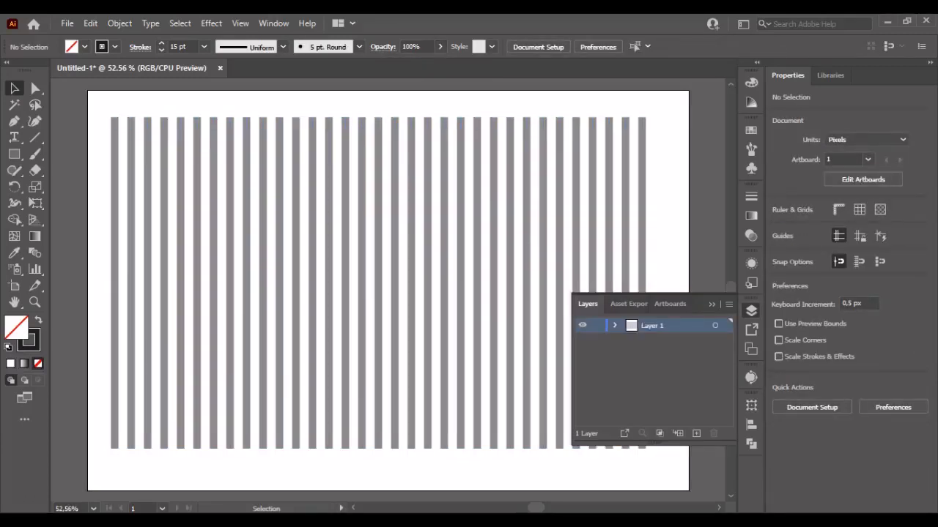
left_click(751, 310)
Add the letter r as black point type above the stripes and enlarge it to about 170 pt.
left_click(307, 102)
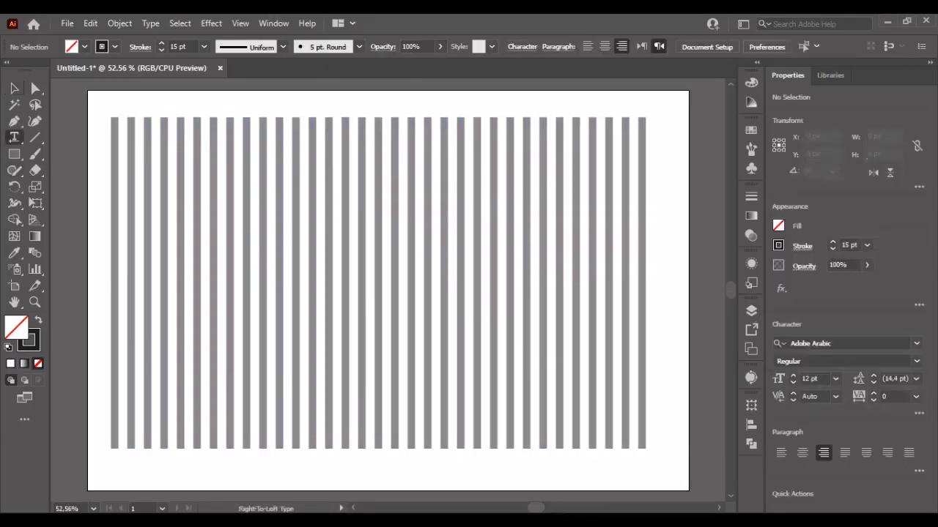
key("Escape")
key("t")
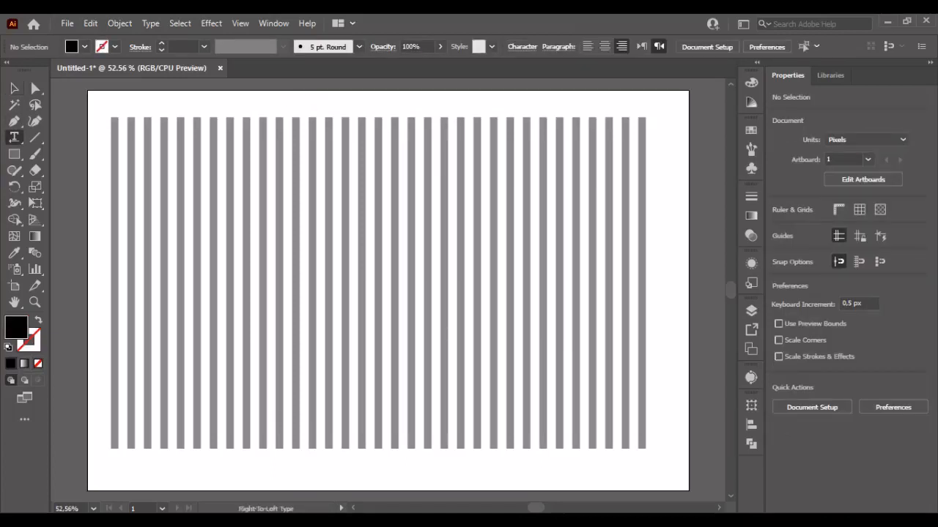
left_click(277, 101)
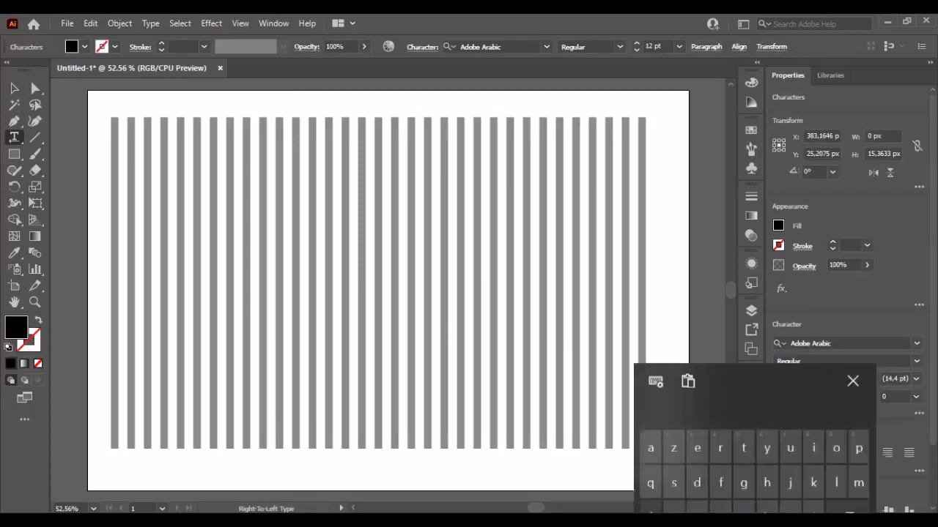
key("Escape")
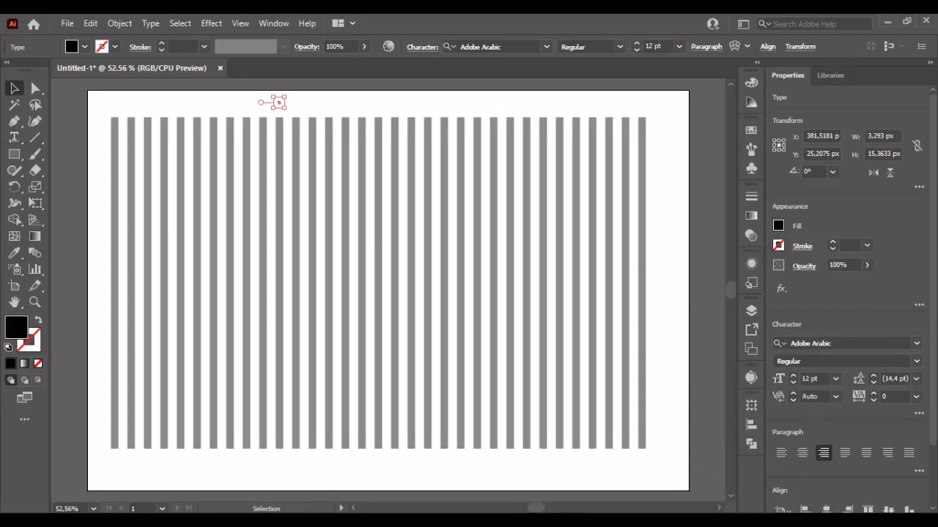
left_click_drag(284, 108, 302, 209)
Set the letter's font to Montserrat Black.
left_click(491, 47)
type("m")
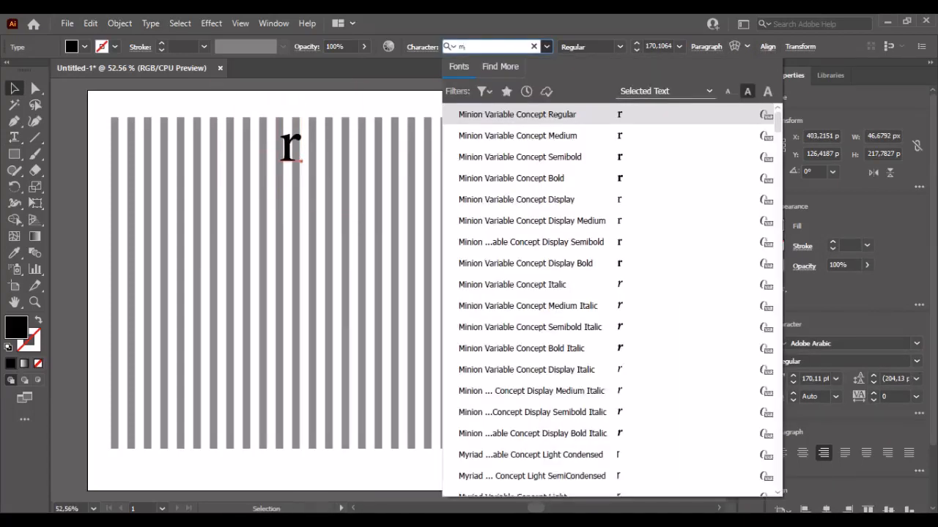
type("o")
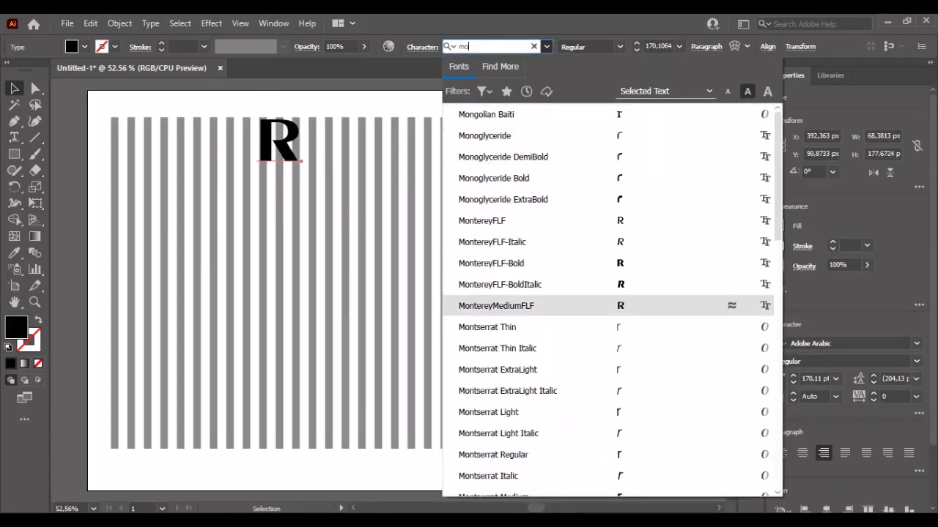
key("Down")
key("Down")
key("Down")
key("Down")
key("Down")
key("Down")
key("Down")
key("Down")
key("Down")
key("Down")
key("Down")
key("Down")
key("Down")
key("Down")
key("Down")
key("Down")
key("Down")
key("Down")
key("Down")
key("Down")
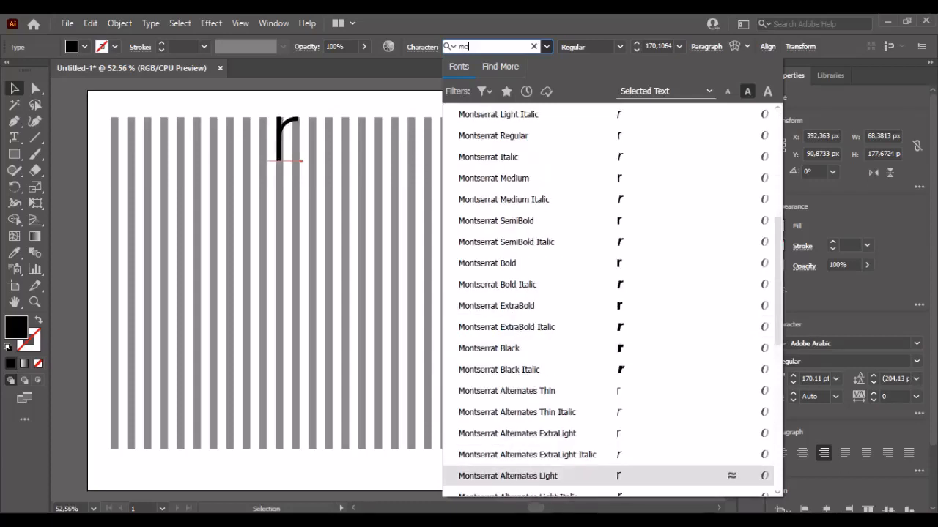
key("Up")
key("Up")
key("Up")
key("Up")
key("Up")
key("Up")
key("Up")
key("Down")
key("Return")
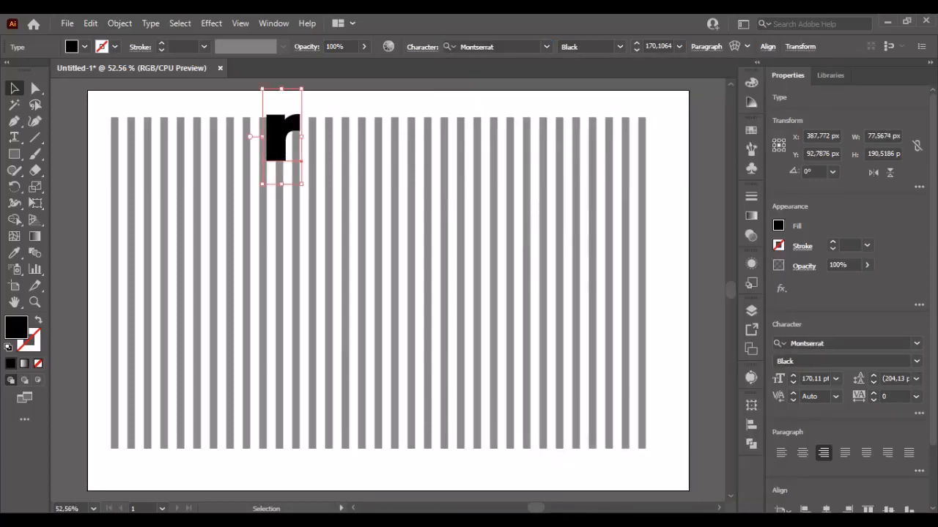
Change the letter to uppercase and place it over the middle of the stripes, enlarged to about 427 pt.
key("alt+t")
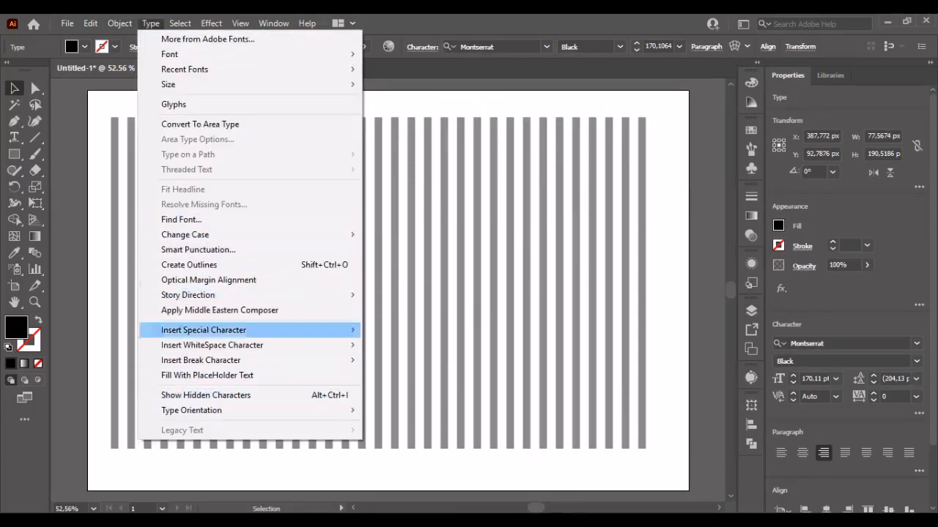
key("Escape")
left_click_drag(271, 131, 360, 260)
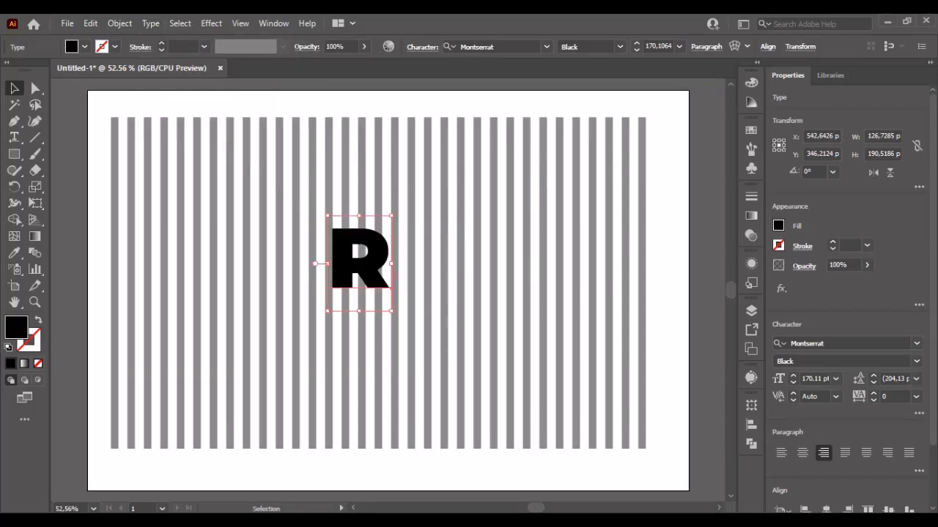
left_click_drag(392, 311, 406, 331)
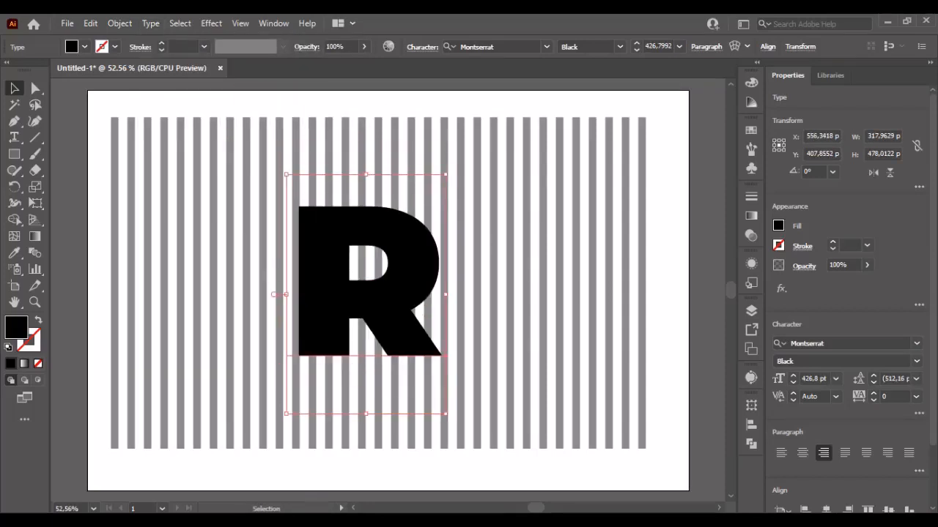
Reduce the letter R's opacity to 53%.
left_click(547, 47)
key("Escape")
left_click(364, 46)
left_click_drag(363, 63, 340, 63)
key("Return")
Rotate the stripe group 45 degrees clockwise so the stripes run diagonally behind the R.
left_click(345, 150)
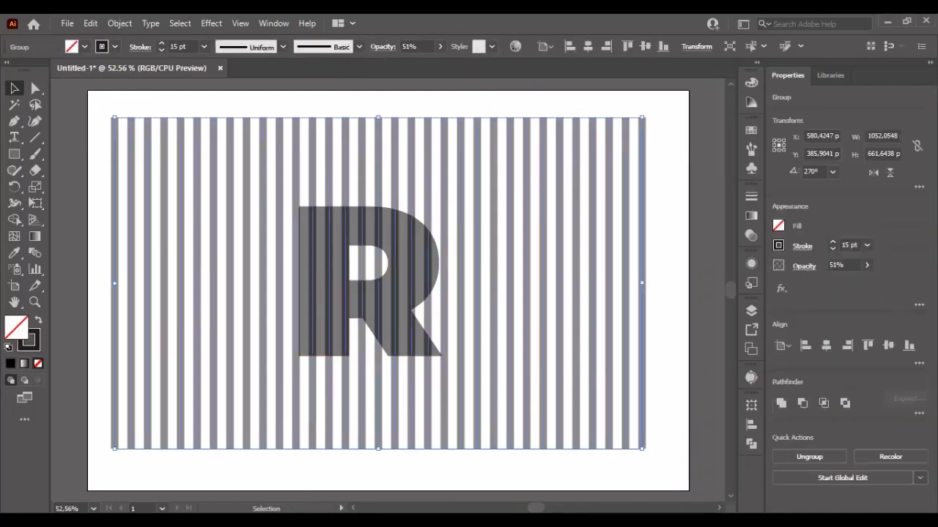
left_click_drag(647, 115, 685, 352)
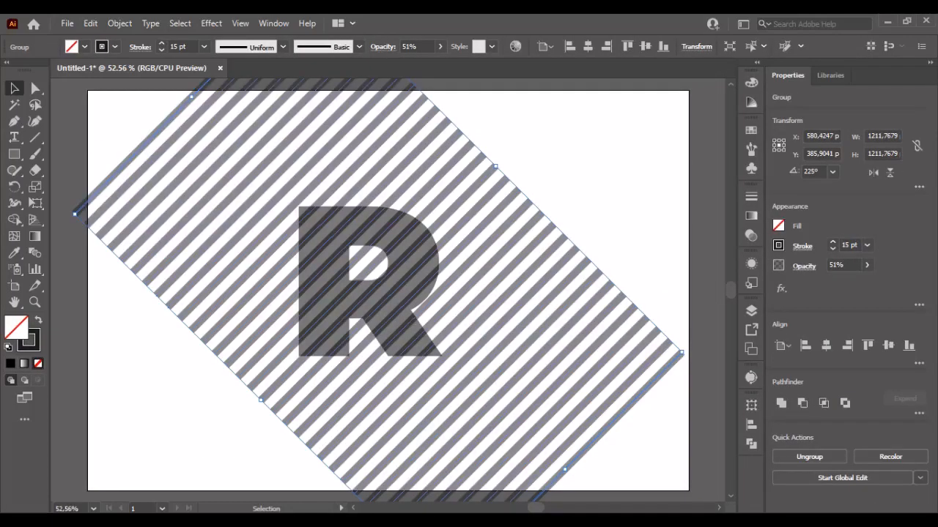
left_click(614, 202)
Scale the letter R up further from its center over the diagonal stripes.
left_click(415, 272)
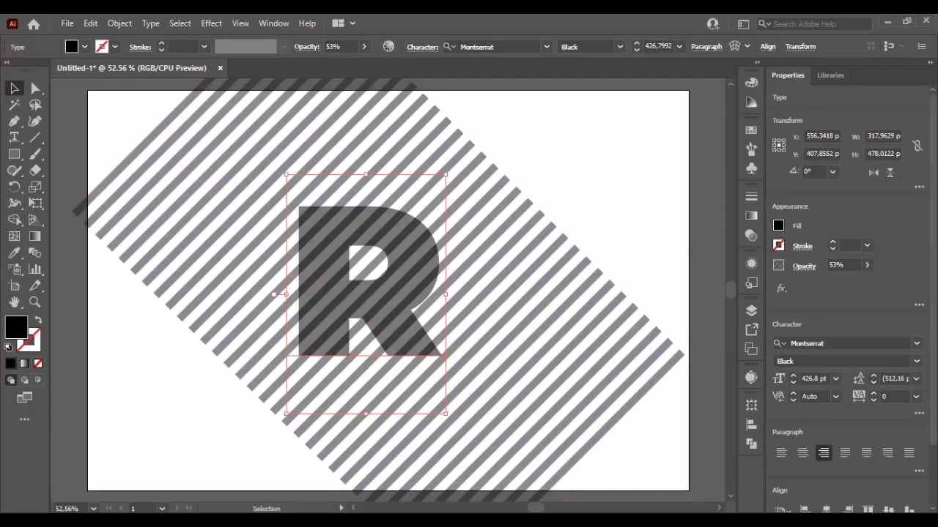
left_click_drag(286, 414, 261, 451)
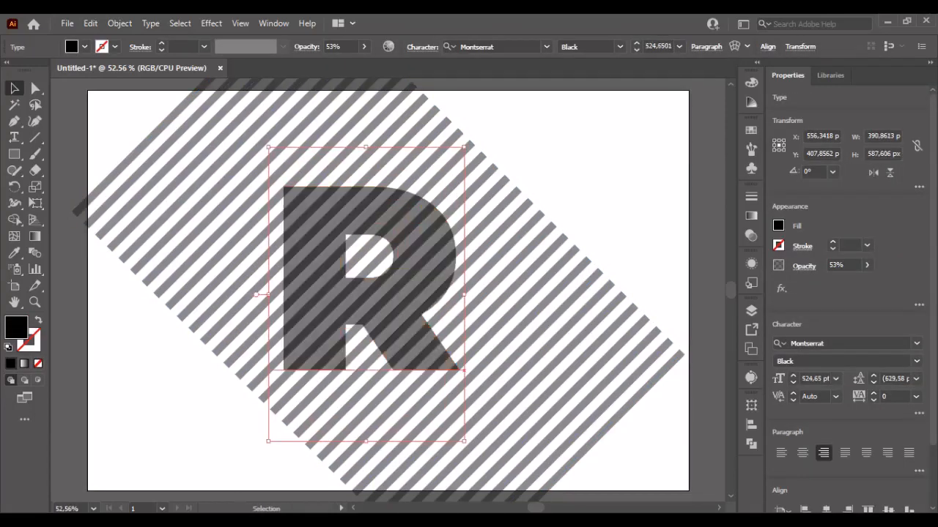
key("ctrl+shift+a")
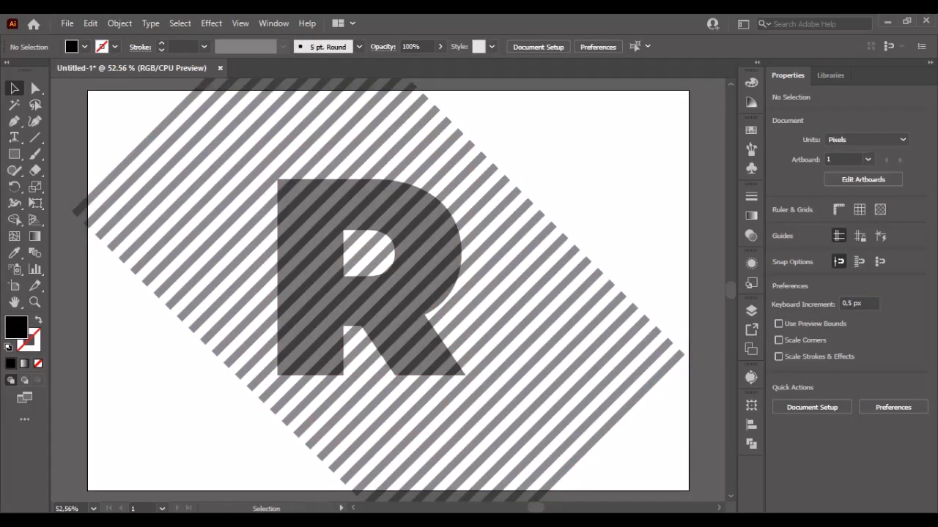
Convert the diagonal stripes' strokes into filled shapes with Outline Stroke.
key("ctrl+z")
key("ctrl+alt+bracketright")
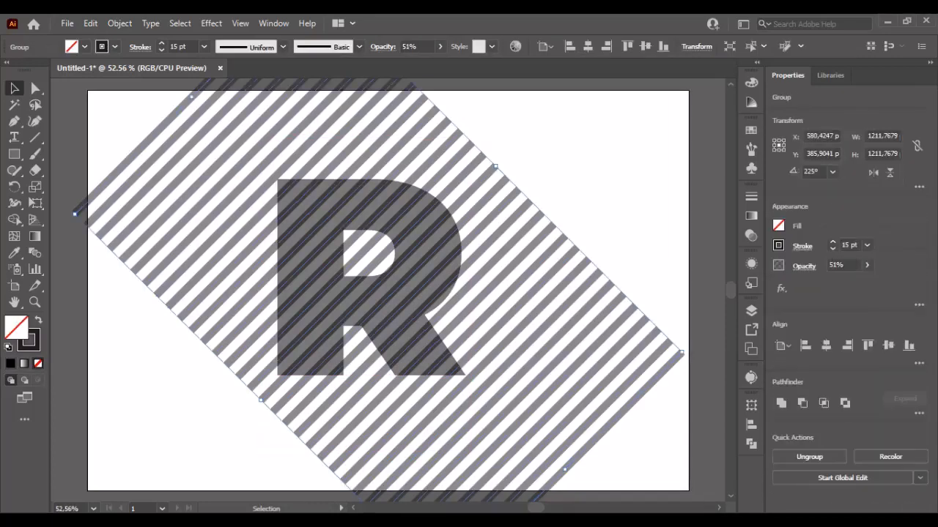
left_click(120, 23)
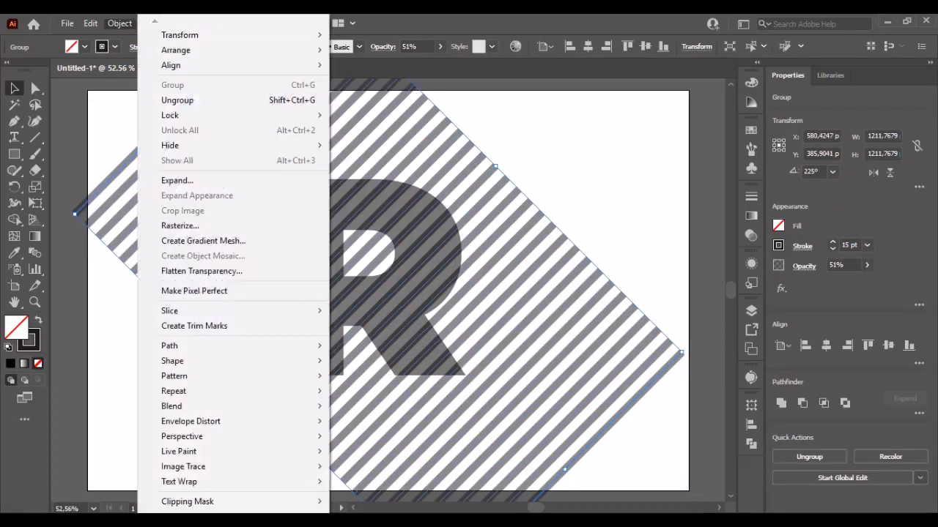
mouse_move(168, 345)
left_click(373, 381)
Combine the outlined stripes into a single compound path.
left_click(120, 22)
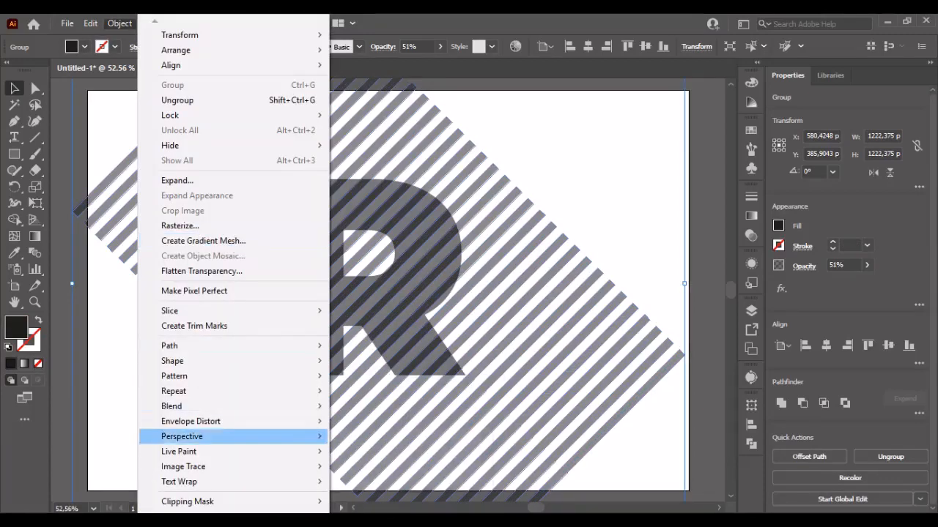
mouse_move(199, 503)
left_click(360, 503)
key("ctrl+shift+a")
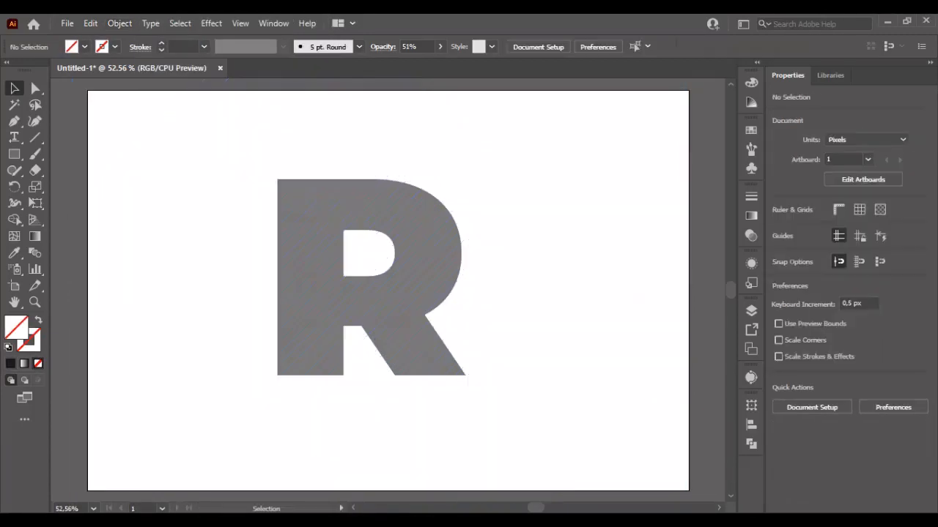
Fill the stripe compound path with black.
key("ctrl+a")
key("ctrl+shift+a")
key("ctrl+a")
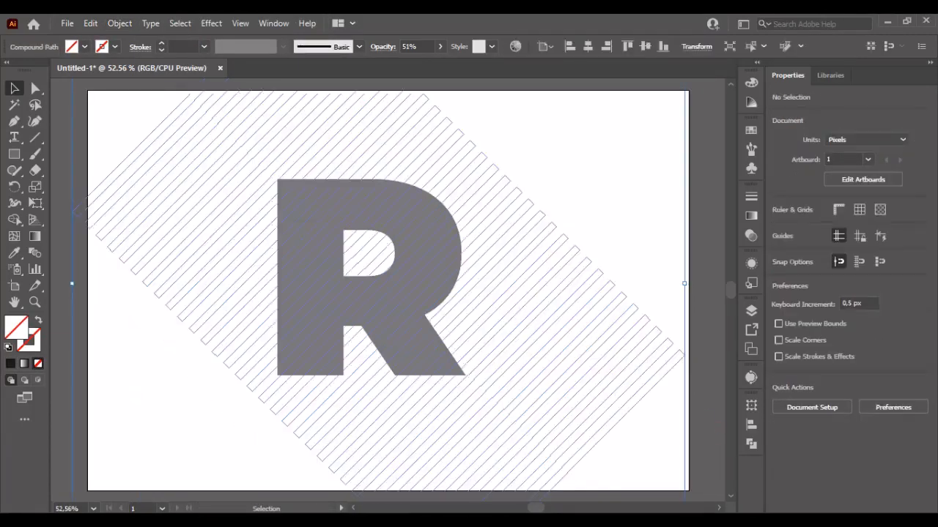
left_click(84, 46)
left_click(22, 62)
key("Escape")
key("ctrl+shift+a")
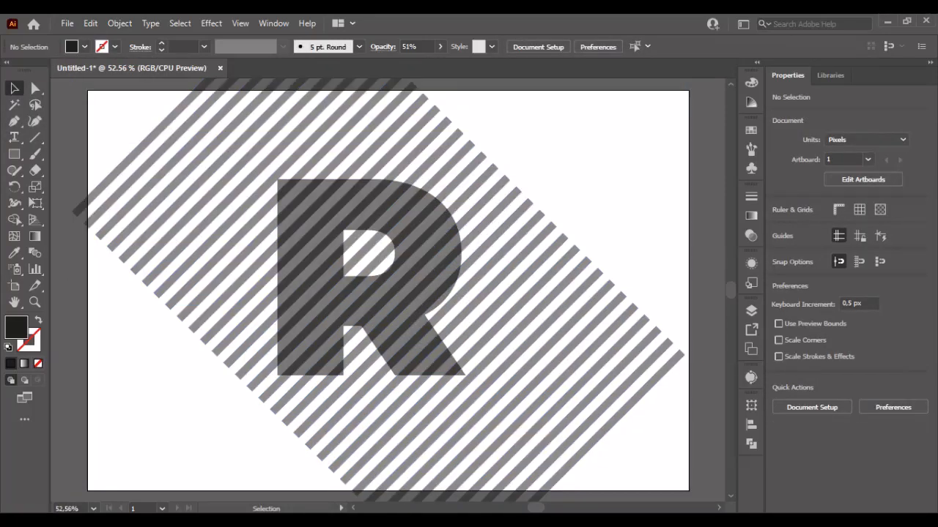
Convert the letter R to outlines and cut the stripes and letter into a striped R with Minus Back.
key("ctrl+a")
key("alt+w")
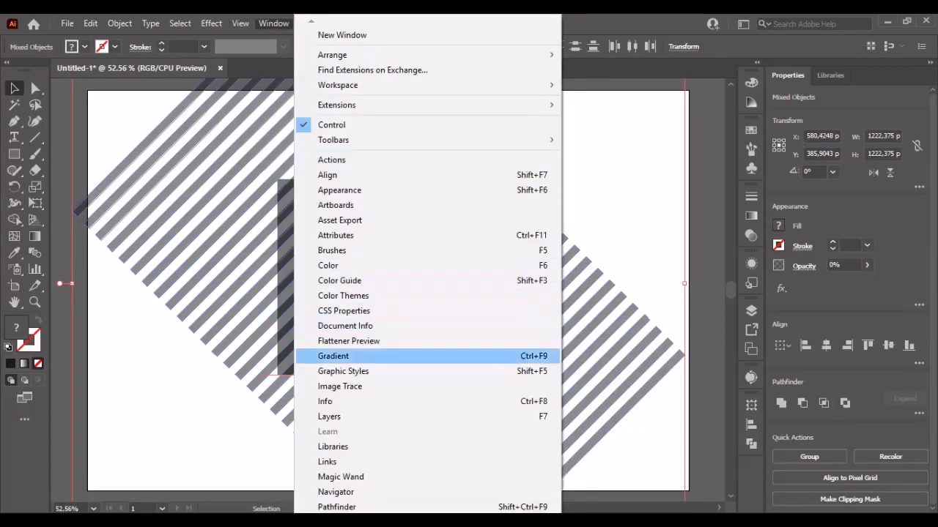
key("Escape")
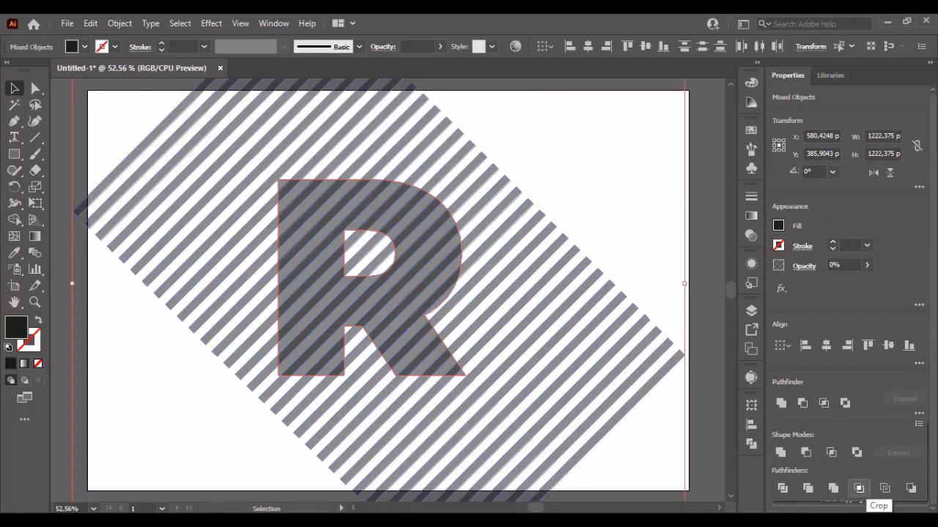
left_click(911, 488)
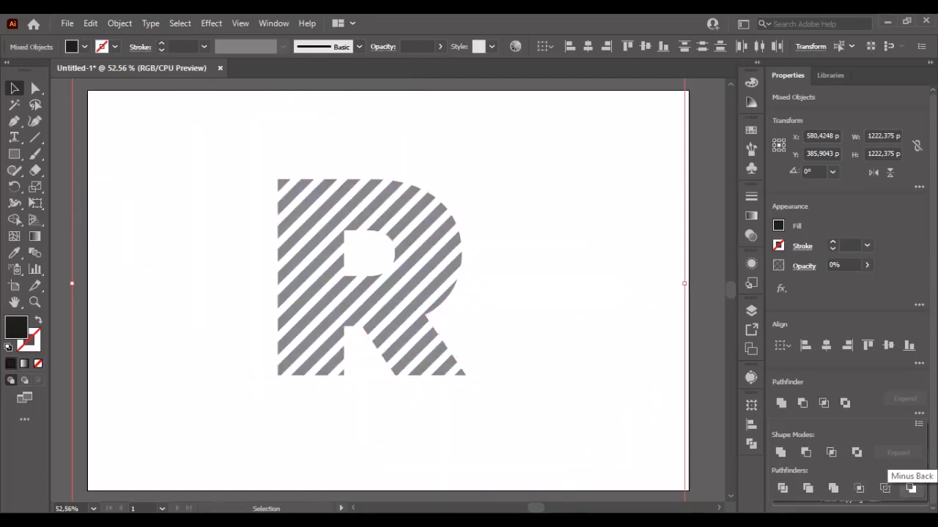
Ungroup the striped R into separate pieces and select the small triangle at the foot of its leg.
left_click(424, 300)
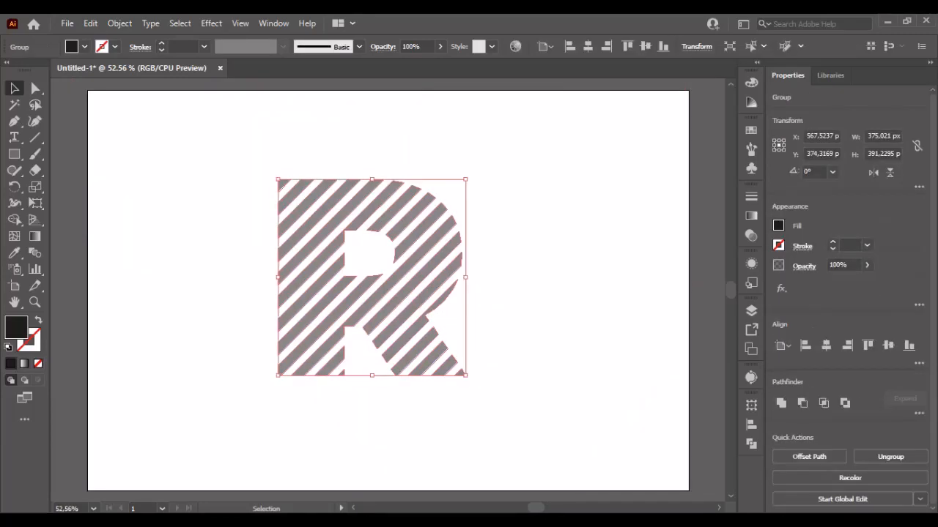
right_click(424, 302)
left_click(463, 177)
left_click(513, 425)
left_click(456, 370)
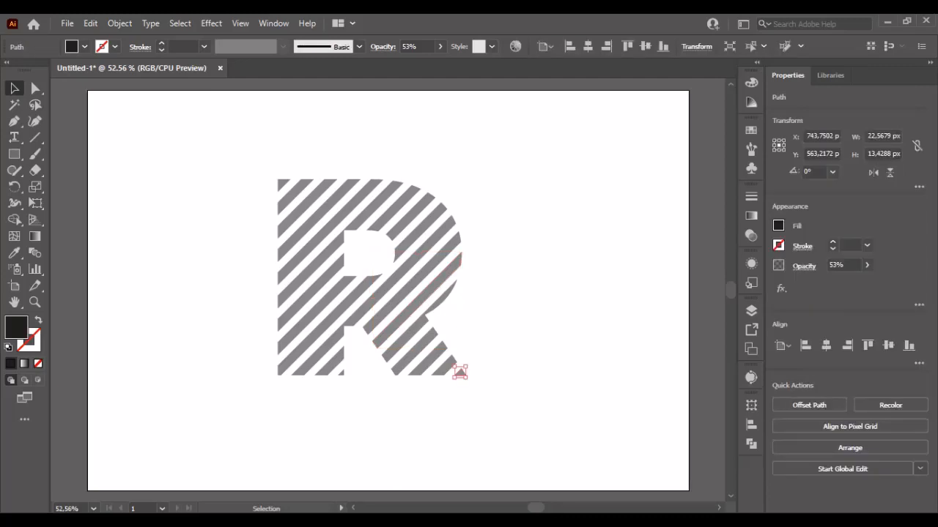
Select all pieces of the striped R and raise their opacity to 100%.
left_click(427, 358)
key("ctrl+shift+a")
key("ctrl+a")
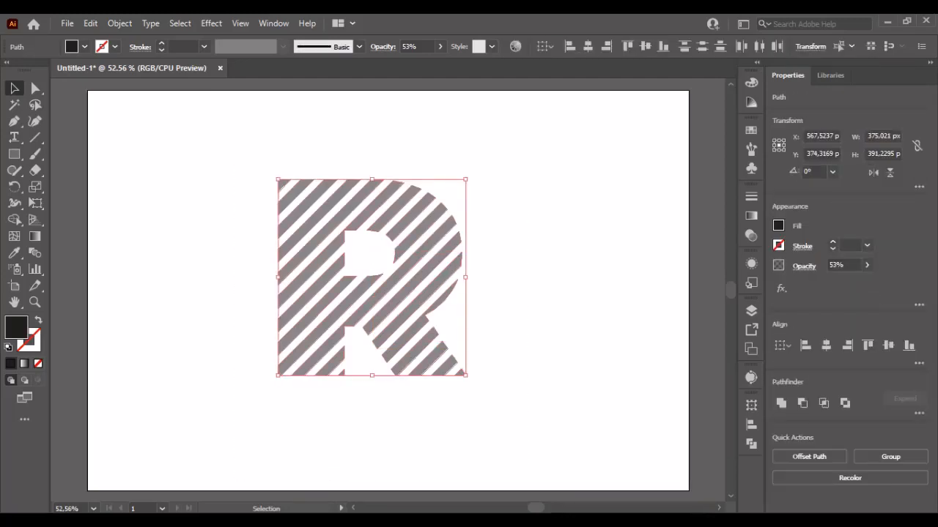
left_click(441, 47)
left_click_drag(412, 64, 439, 63)
left_click(528, 175)
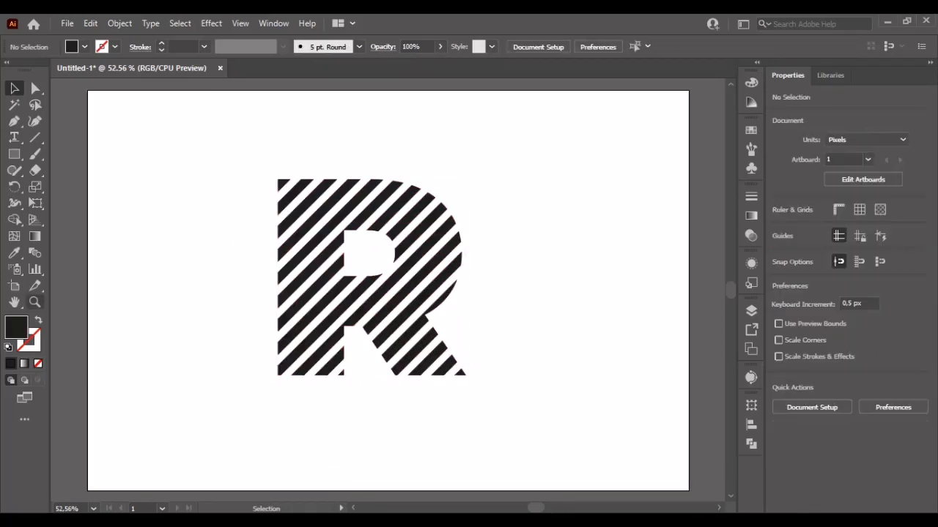
Average the two bottom anchors of the last long stripe at the leg's foot on both axes, tapering it to a point.
key("z")
left_click_drag(310, 314, 508, 415)
key("v")
left_click(473, 315)
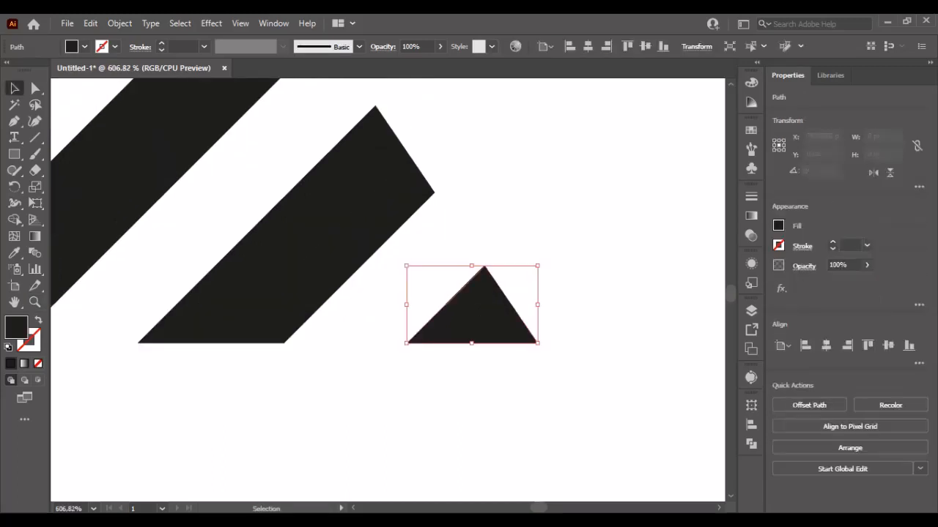
left_click(293, 249)
key("ctrl+shift+a")
key("a")
left_click(284, 343)
left_click(140, 341, "shift")
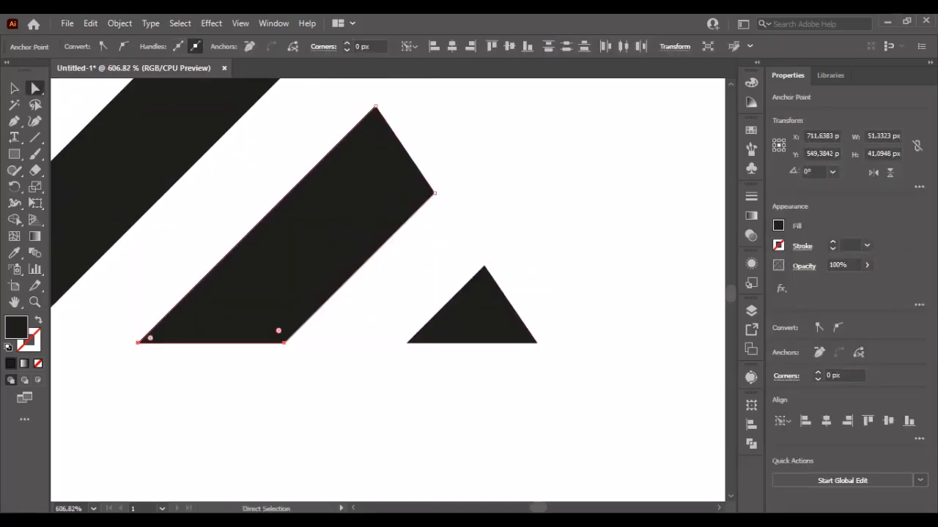
right_click(248, 342)
left_click(293, 168)
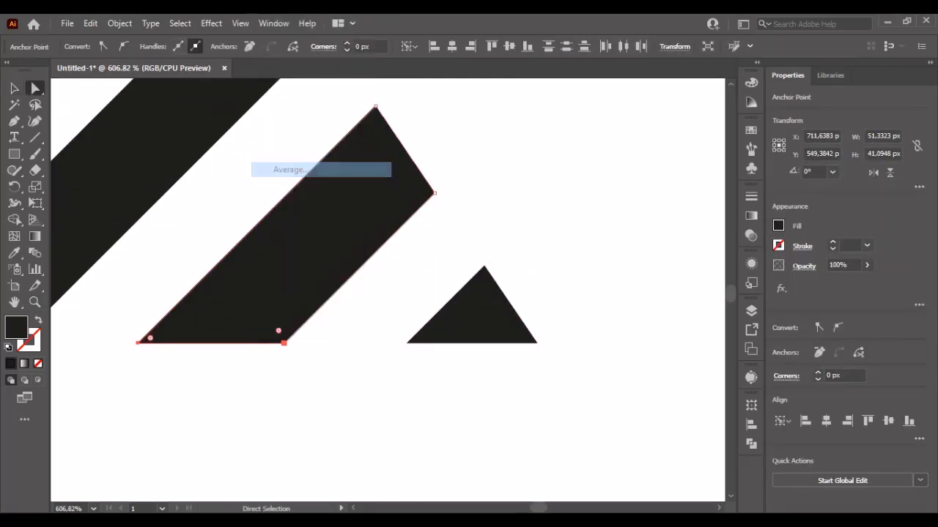
key("Return")
Delete the small triangle at the foot of the R's leg.
left_click(471, 306)
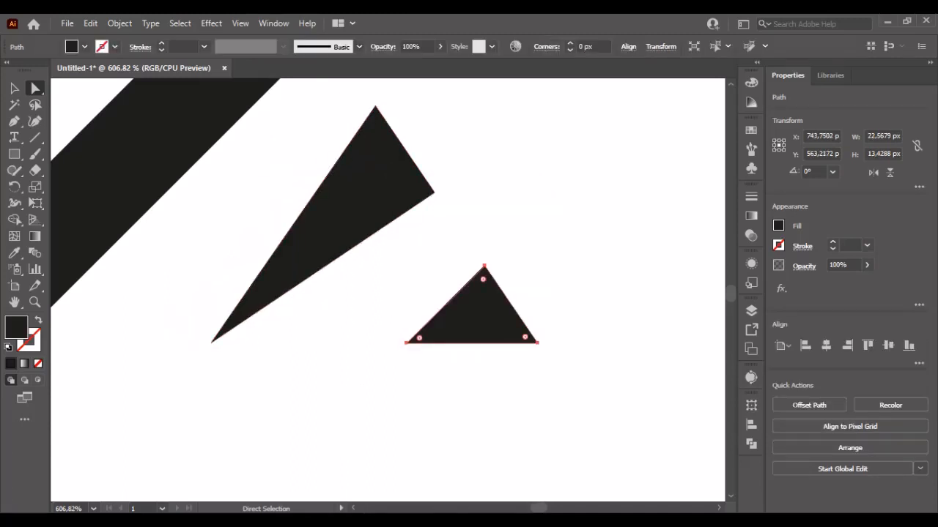
key("Delete")
key("ctrl+0")
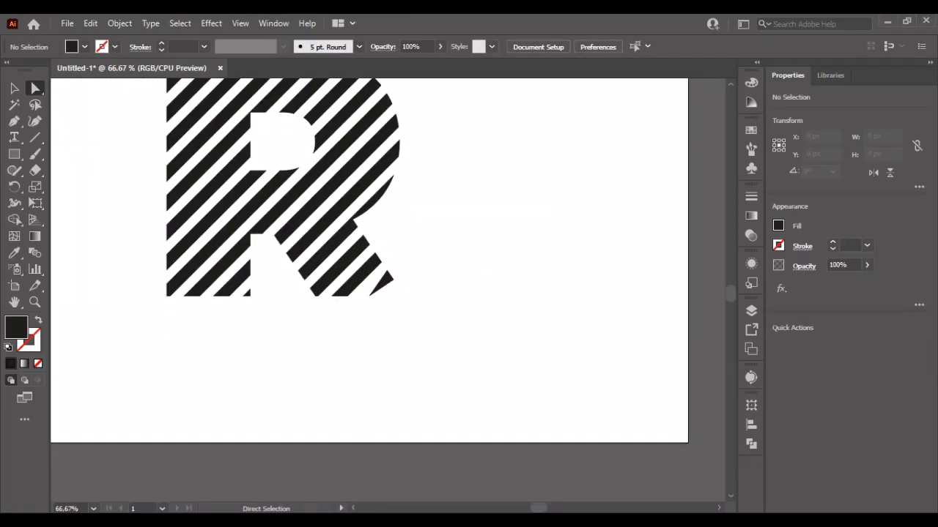
Average the two bottom anchors of the second stripe from the leg's foot on both axes.
key("z")
left_click_drag(220, 339, 252, 338)
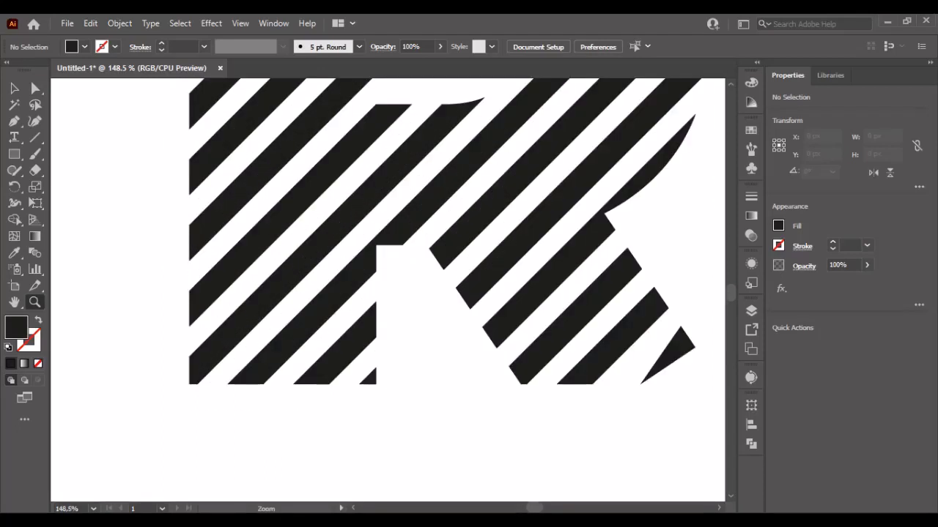
left_click_drag(592, 384, 555, 389)
right_click(576, 382)
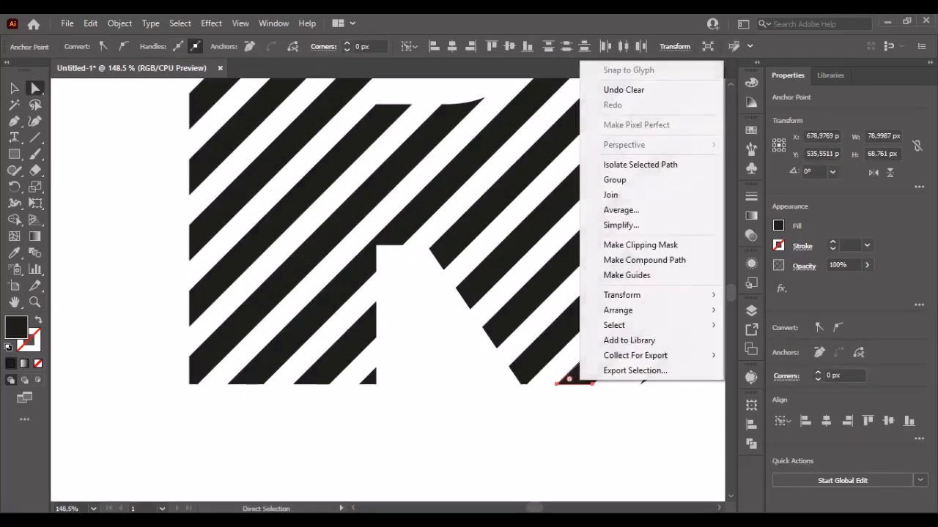
left_click(649, 209)
key("Return")
Average the lower-end anchors of the third stripe up the leg, at the inner corner of its foot, into one point.
left_click(526, 383)
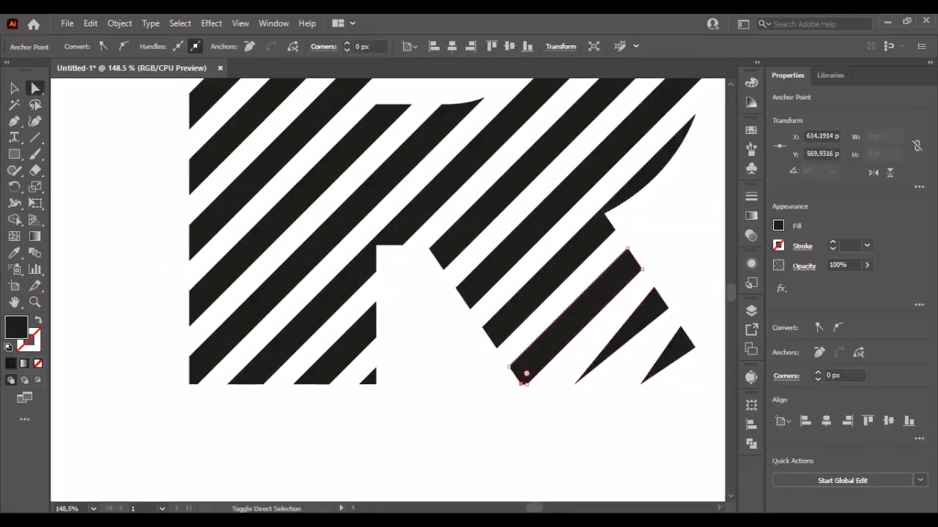
left_click(521, 384, "shift")
right_click(523, 371)
left_click(570, 212)
key("Return")
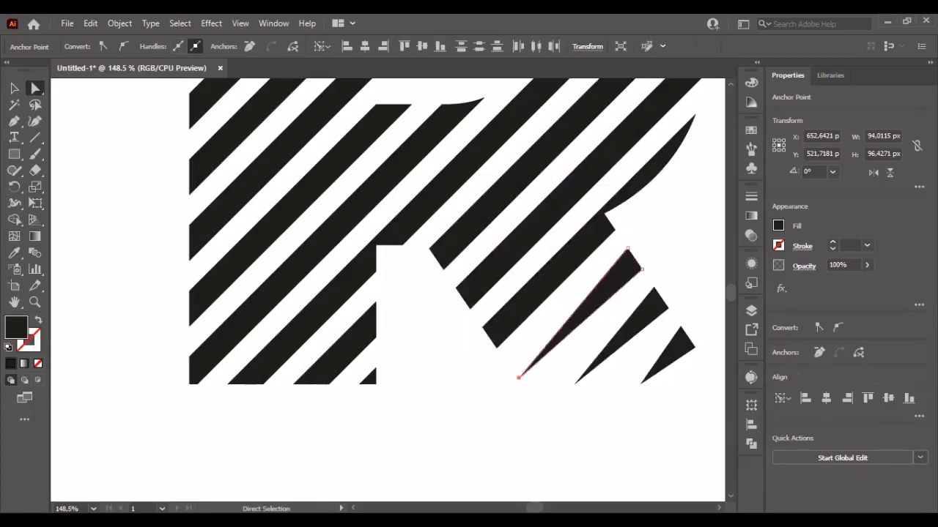
Try to average the lower-end anchors of the fourth stripe up the leg on both axes, then undo it.
left_click_drag(472, 322, 506, 356)
right_click(498, 341)
left_click(523, 171)
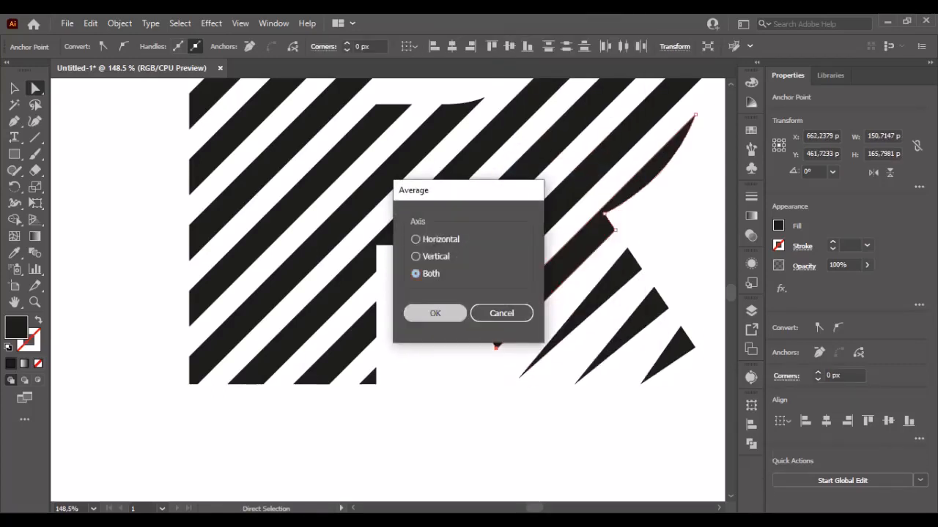
key("Return")
key("ctrl+z")
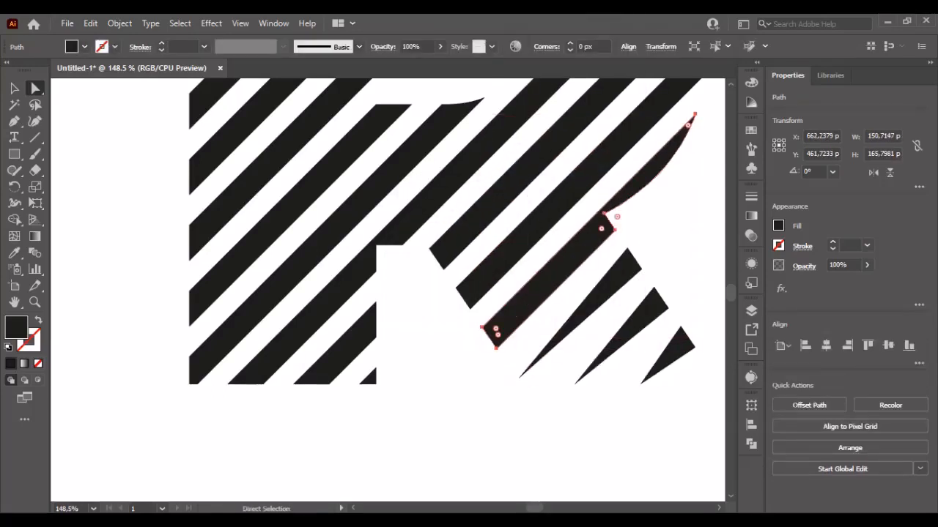
Select only the two lower-end anchors of the fourth stripe up the leg and average them on both axes.
left_click(468, 349)
left_click_drag(465, 319, 506, 358)
left_click(483, 356)
left_click(500, 338)
left_click(496, 348)
left_click(491, 356)
left_click(496, 348)
left_click(482, 328, "shift")
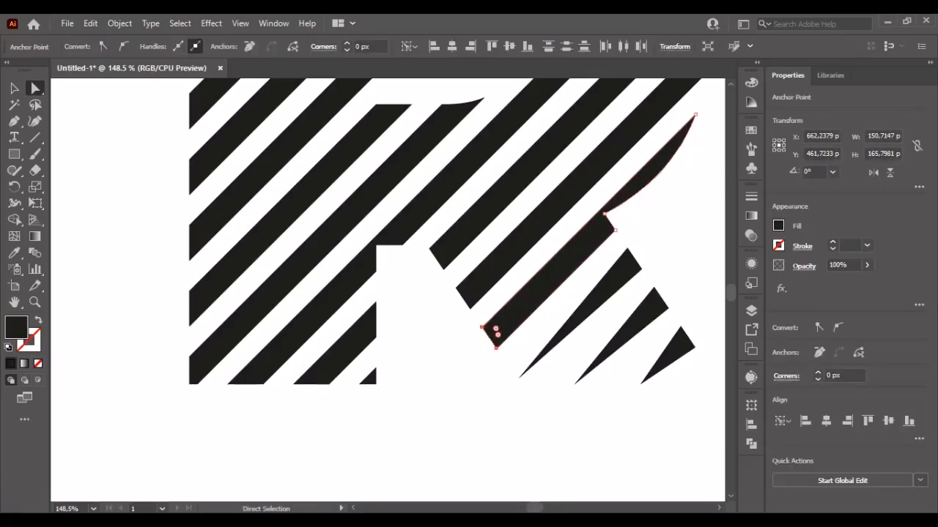
right_click(494, 336)
left_click(542, 178)
left_click(433, 312)
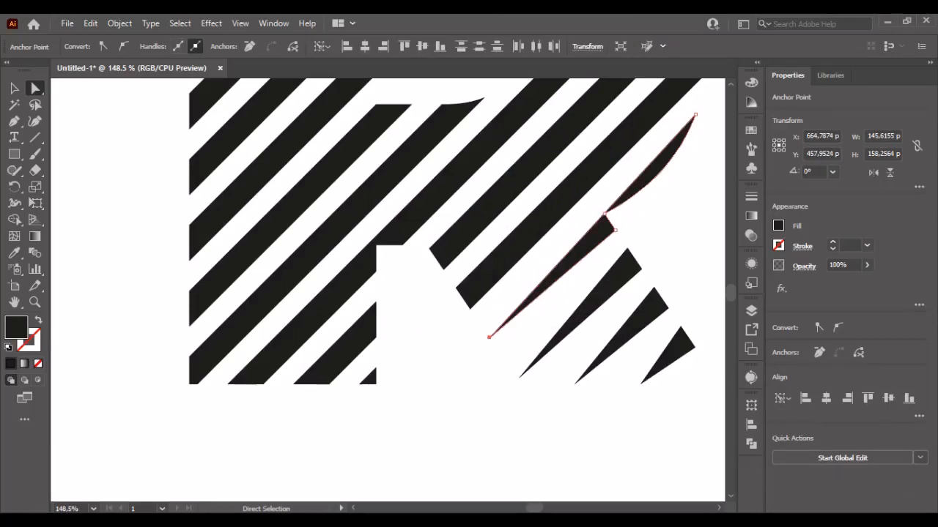
Taper the fifth stripe up the leg by averaging its two lower-end anchors on both axes.
left_click(464, 293, "shift")
right_click(468, 293)
left_click(506, 344)
left_click(433, 313)
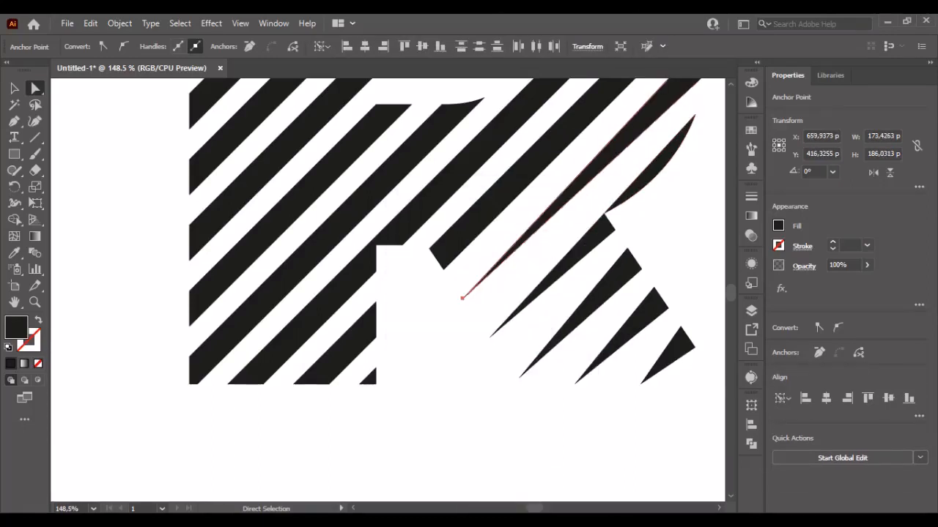
Average the two lower-end anchors of the sixth stripe, at the top of the leg's inner edge, into one point.
left_click_drag(461, 293, 455, 377)
left_click(437, 354)
right_click(442, 342)
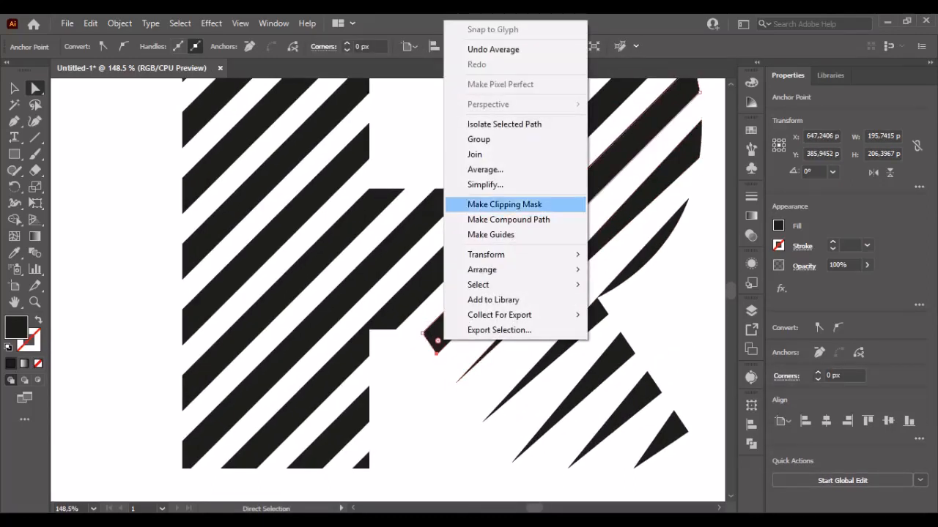
left_click(485, 169)
left_click(541, 288)
right_click(437, 342)
left_click(485, 168)
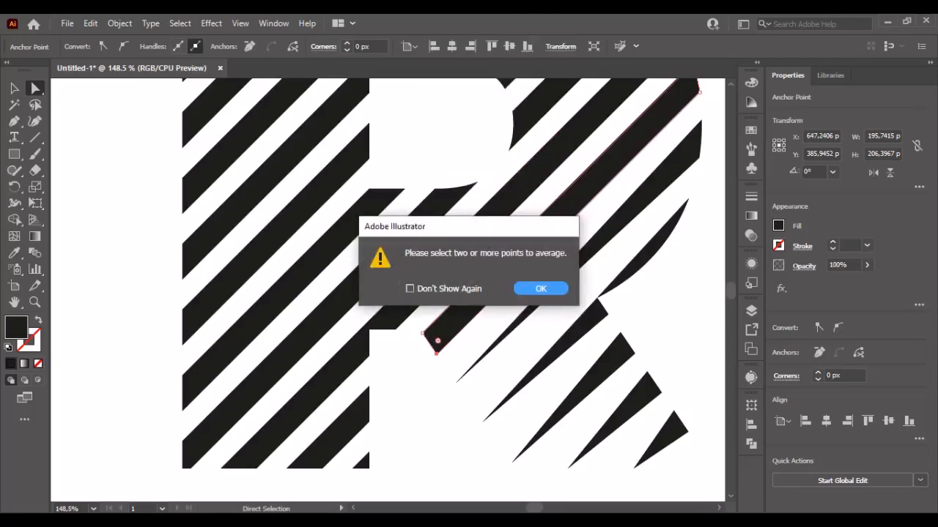
left_click(540, 287)
right_click(437, 341)
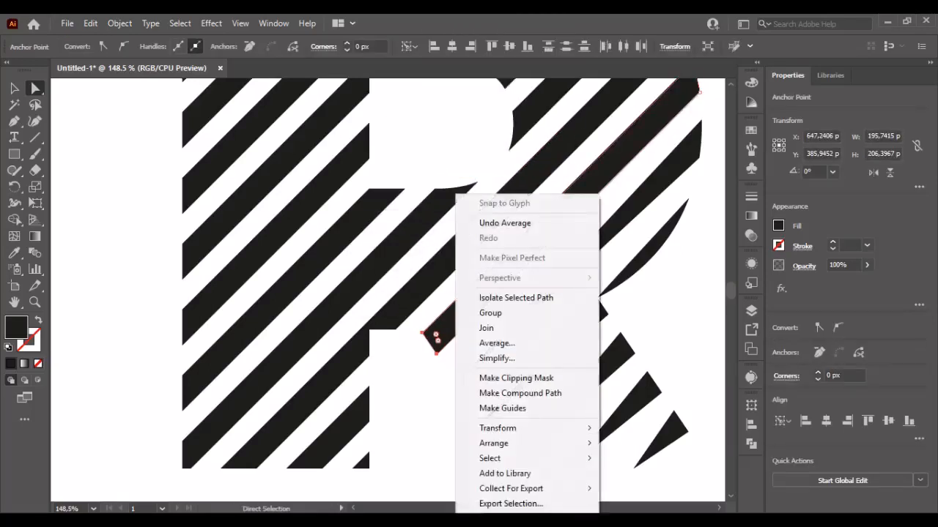
left_click(496, 343)
left_click(433, 312)
Average the lower-end anchors of the stripe on the right curve of the R's counter and remove the leftover spike.
left_click_drag(440, 253, 470, 376)
left_click(542, 247)
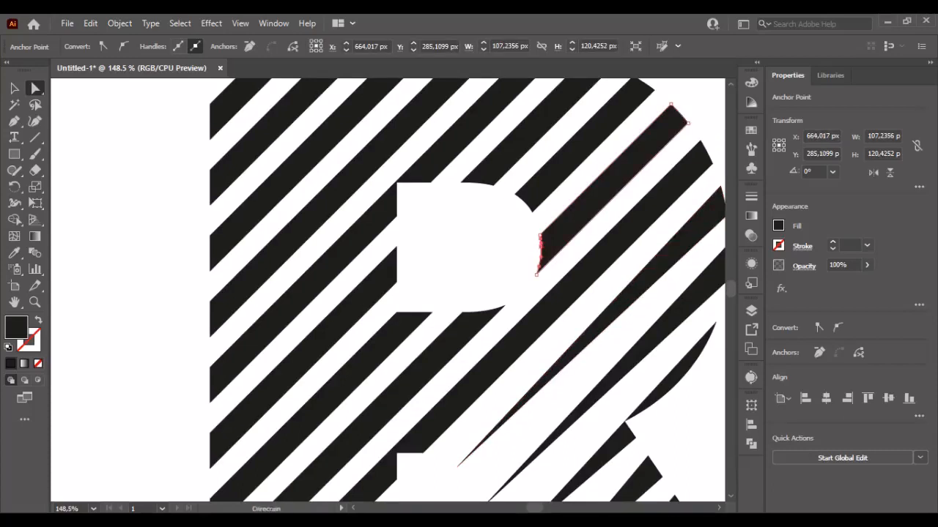
left_click(542, 242, "shift")
right_click(548, 242)
left_click(586, 341)
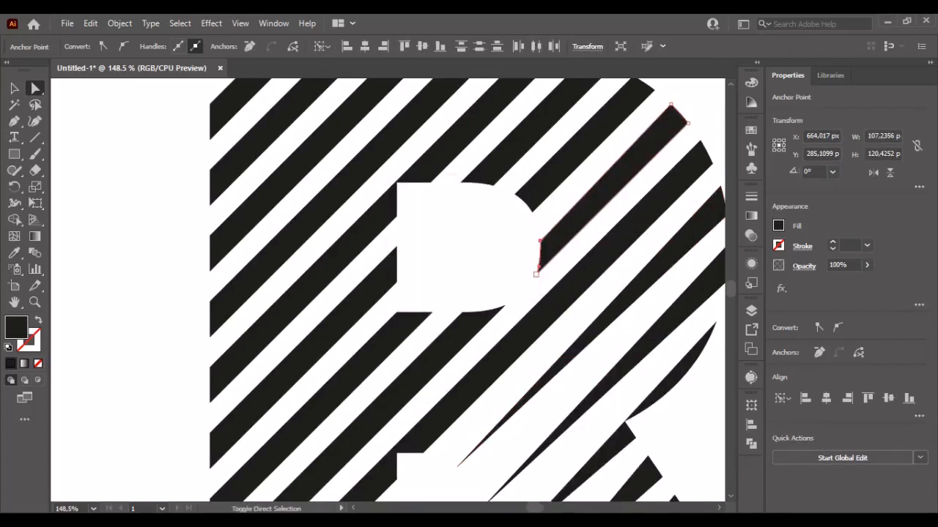
right_click(542, 245)
left_click(576, 342)
left_click(433, 312)
key("ctrl+shift+a")
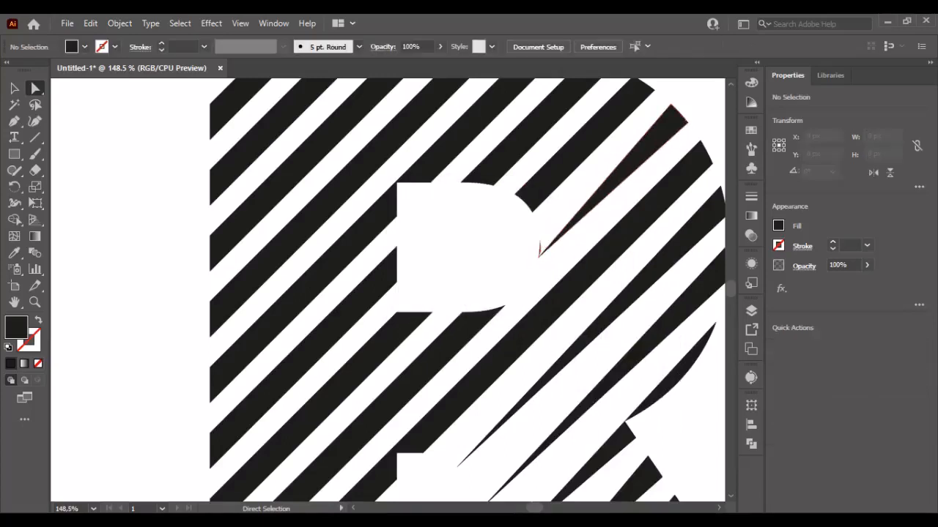
left_click(540, 246)
key("ctrl+shift+a")
Average the lower-end anchors of the stripe at the counter's upper-right curve on both axes.
left_click(532, 202)
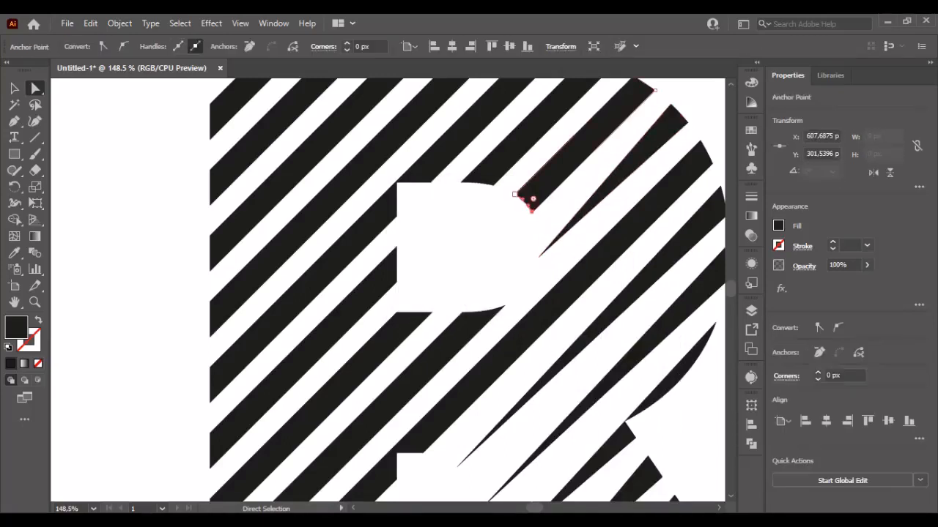
left_click(516, 195, "shift")
right_click(529, 195)
left_click(568, 341)
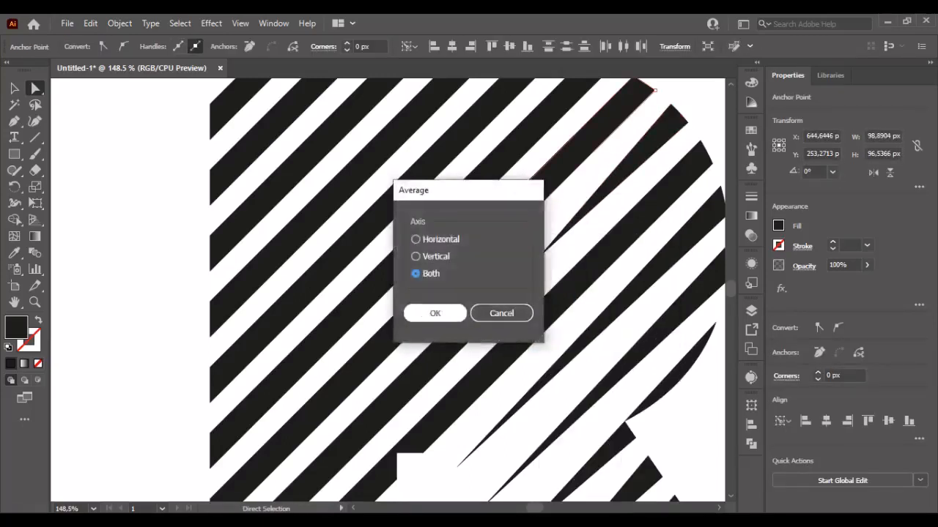
left_click(433, 313)
Taper the next stripe along the counter's top edge by averaging its lower-end anchors into one point.
left_click_drag(492, 192, 493, 285)
left_click(494, 280)
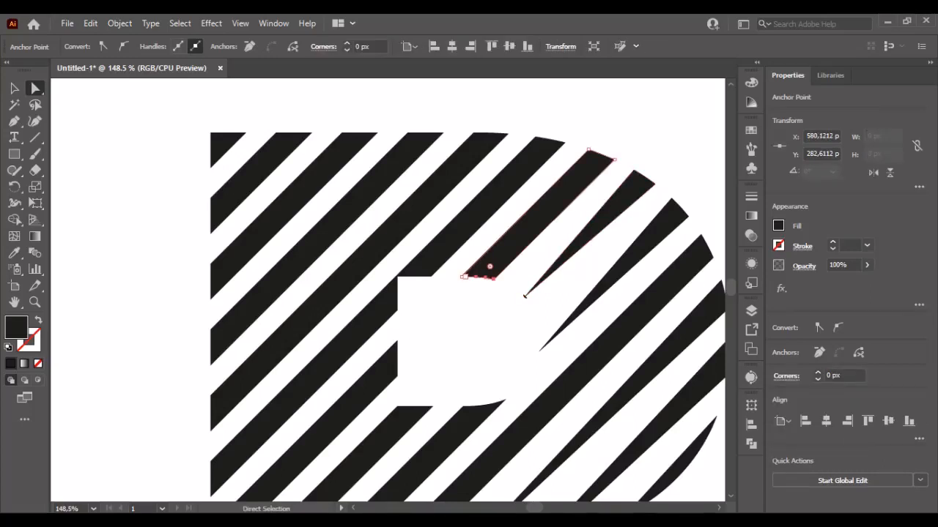
left_click(464, 277, "shift")
right_click(483, 277)
left_click(513, 341)
left_click(432, 310)
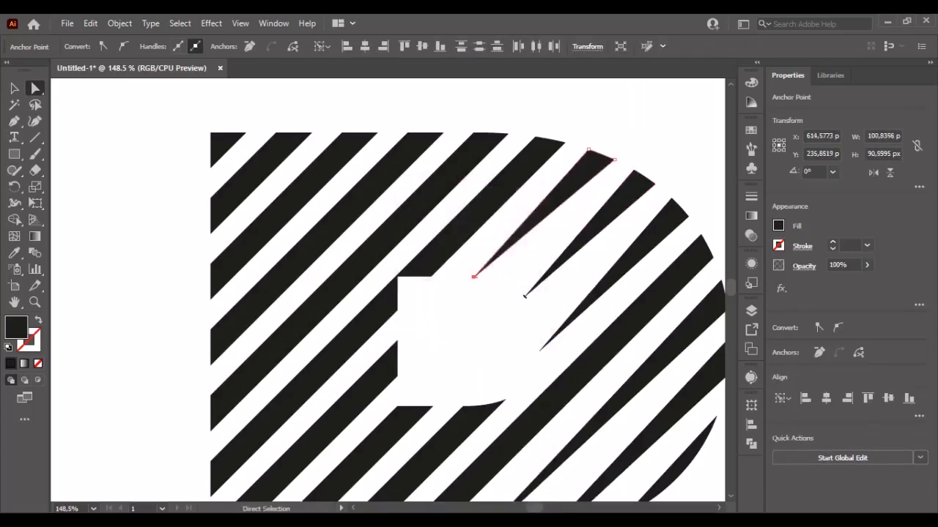
Delete the tiny triangle at the lower-right corner of the R's stem.
left_click_drag(411, 322, 485, 269)
left_click_drag(600, 244, 542, 83)
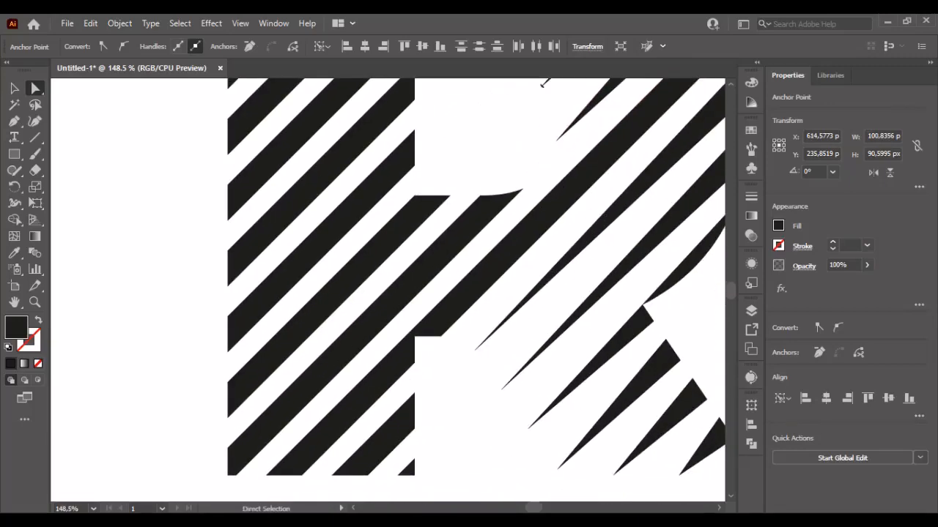
left_click(408, 464)
Average the two bottom anchors of the short stripe at the foot of the stem into one point.
left_click_drag(330, 394, 414, 477)
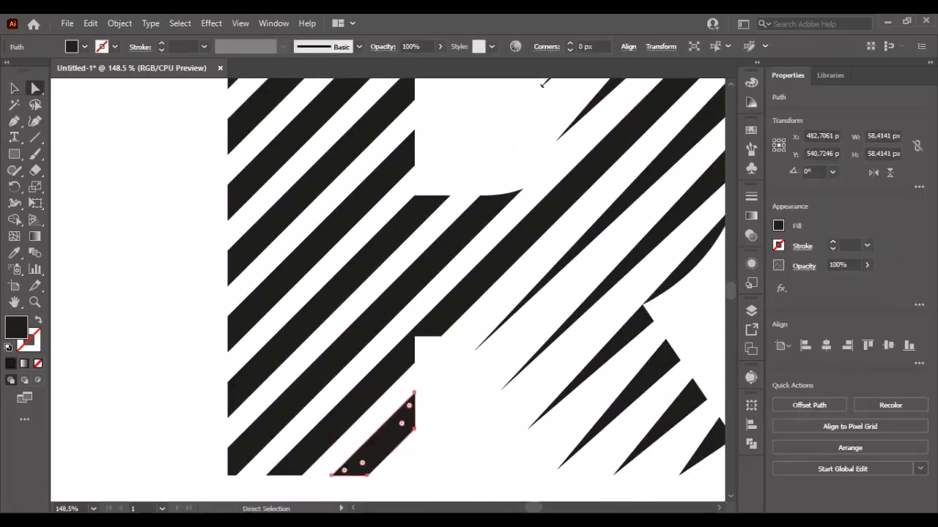
left_click(366, 474)
left_click(331, 475, "shift")
key("ctrl+alt+j")
key("Return")
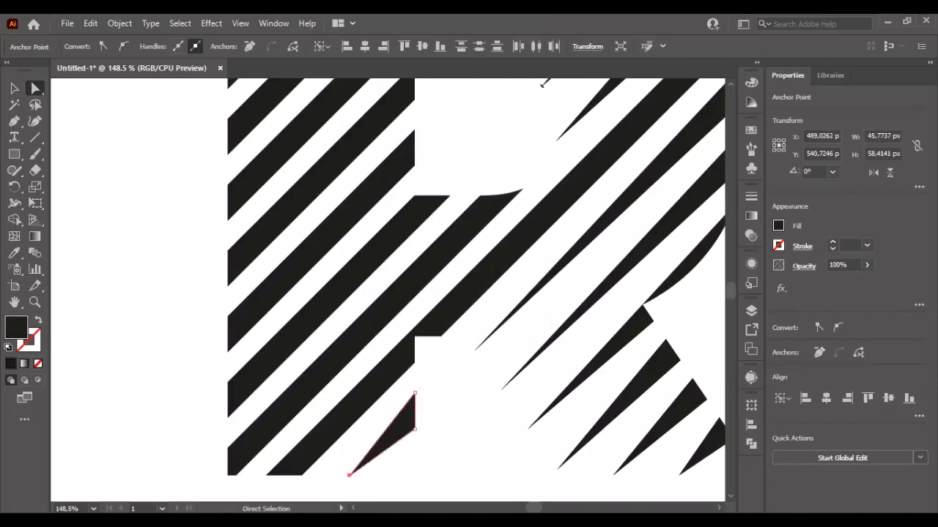
Average the two bottom anchors of the second stripe along the stem's base, which runs up past the inner corner.
left_click(302, 474)
right_click(282, 475)
left_click(315, 268)
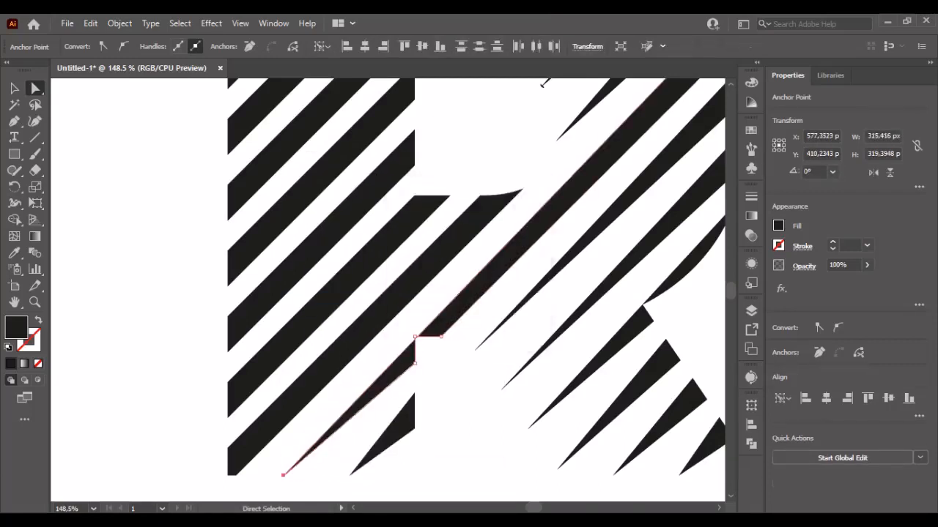
Average all the lower-end anchors of the stripe at the stem's bottom-left corner on both axes.
left_click(231, 462, "shift")
left_click(236, 455, "shift")
right_click(236, 456)
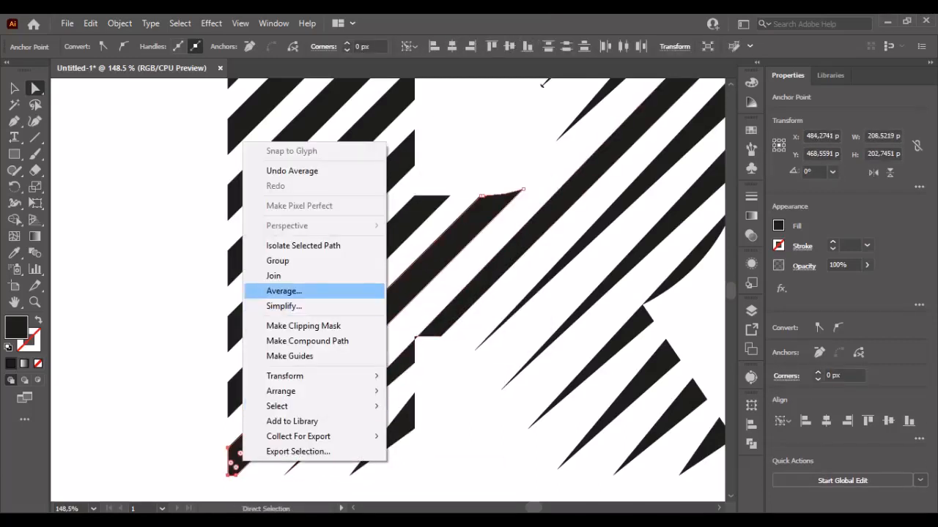
left_click(284, 291)
left_click(434, 312)
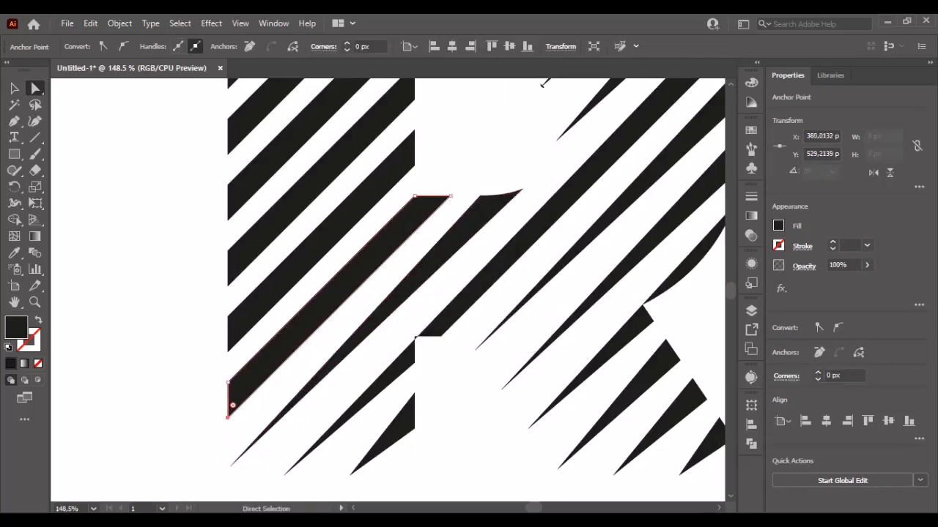
Average the two left-end anchors of the lowest stripe that ends on the stem's left edge.
left_click(229, 382, "shift")
right_click(236, 386)
left_click(314, 224)
key("Return")
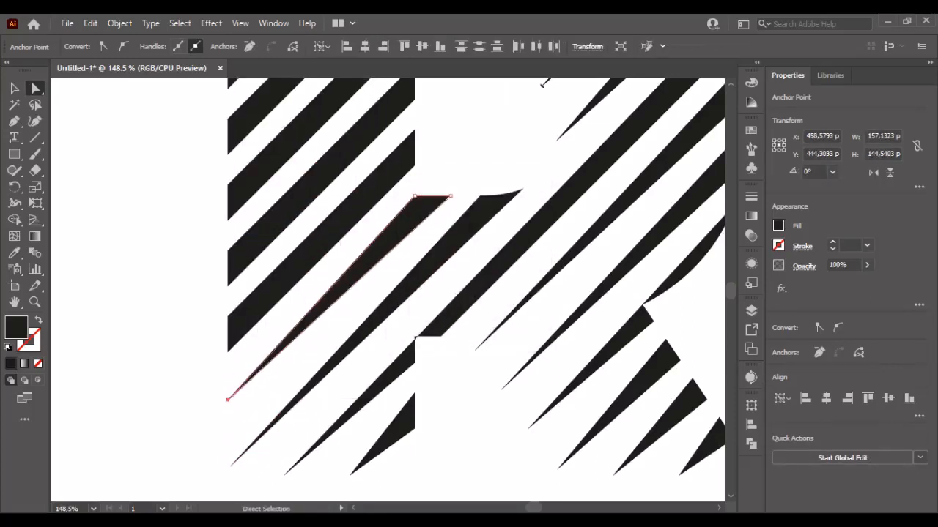
Average the two left-end anchors of the second stripe up the stem's left edge on both axes.
key("ctrl+z")
right_click(235, 333)
left_click(314, 342)
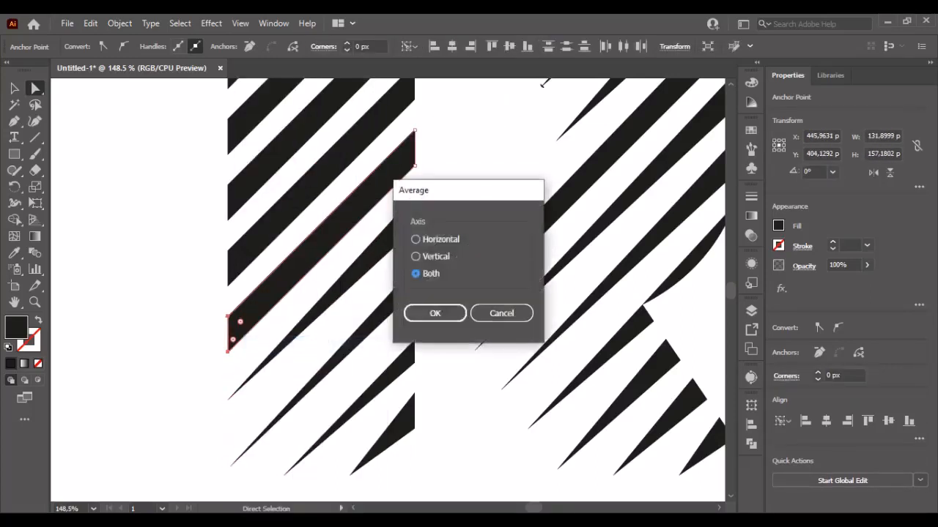
key("Return")
Taper the third stripe up the stem's left edge by averaging its two left-end anchors.
right_click(237, 258)
left_click(293, 341)
key("Return")
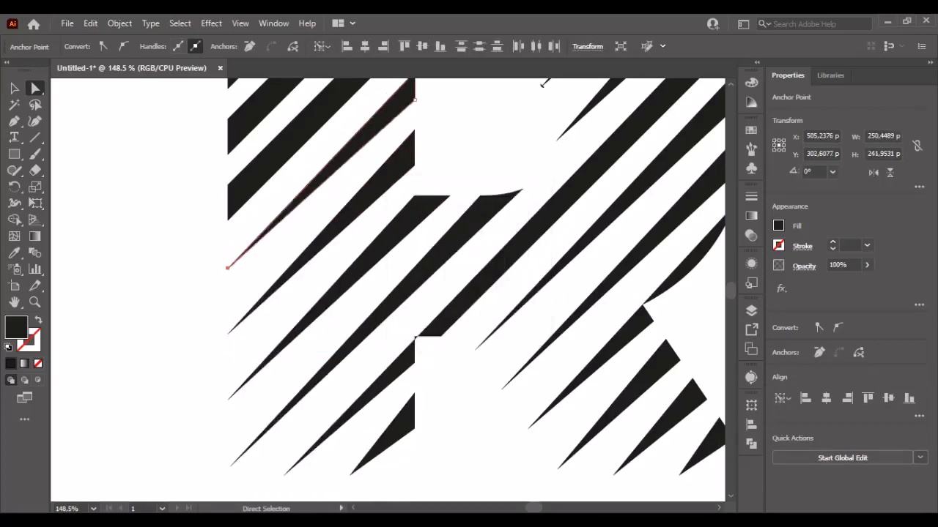
Average the two left-end anchors of the fourth stripe up the stem's left edge on both axes.
key("ctrl+z")
scroll(389, 293, "up", 3)
left_click(246, 317)
left_click(254, 299, "shift")
right_click(252, 299)
left_click(301, 341)
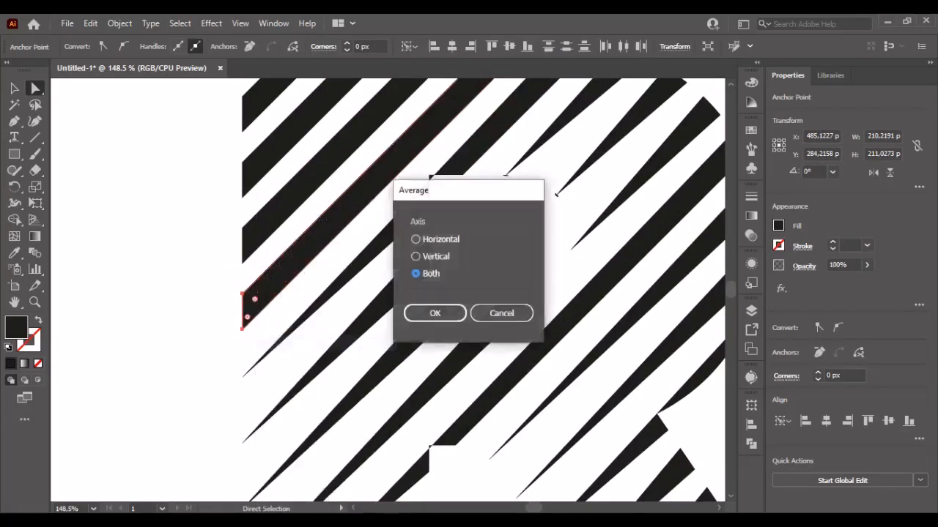
key("Return")
Taper the fifth stripe up the stem's left edge by averaging its two left-end anchors.
scroll(388, 293, "up", 3)
right_click(230, 375)
left_click(271, 197)
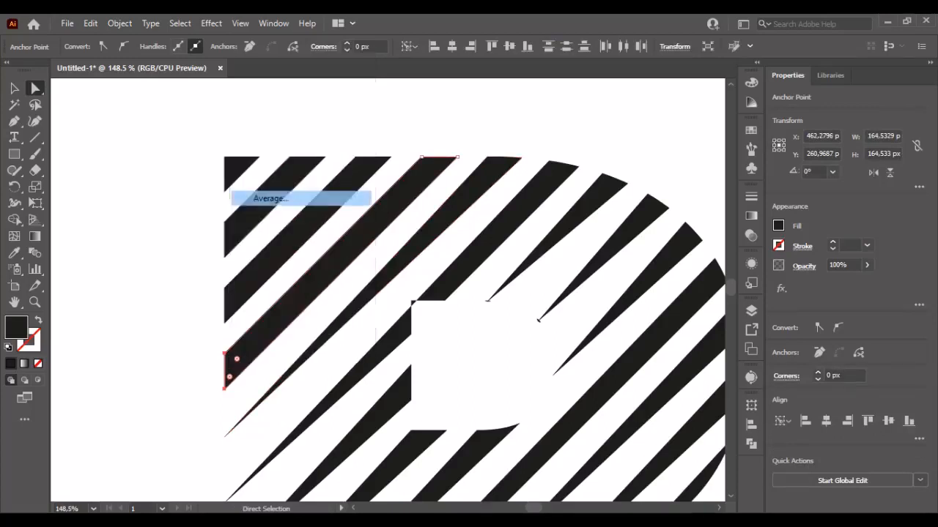
key("Return")
Average the two left-end anchors of the sixth stripe up the stem's left edge into a point.
left_click(224, 304, "shift")
right_click(243, 302)
left_click(293, 342)
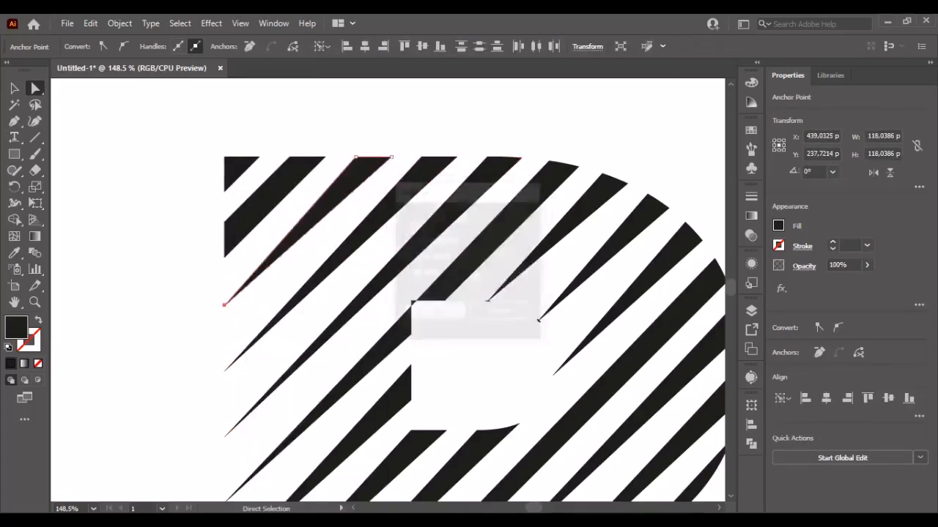
key("Return")
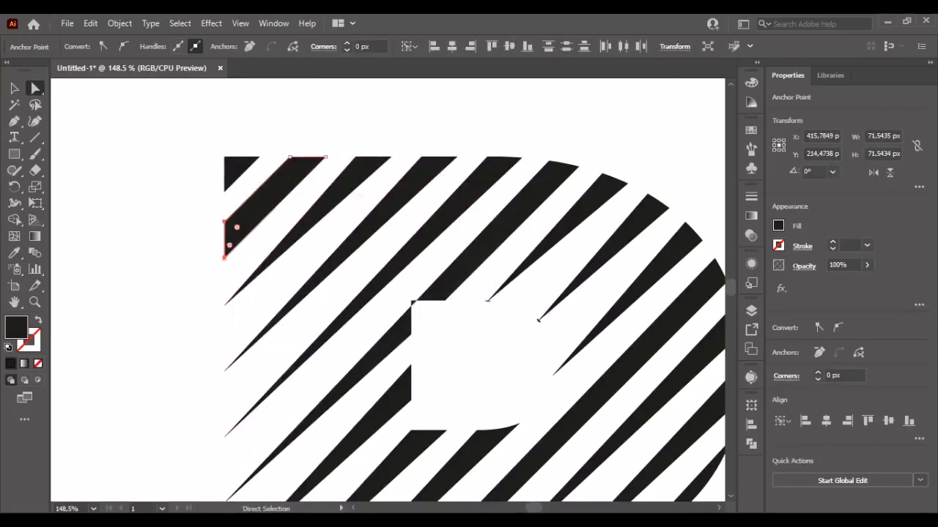
Average the left-end anchors of the stripe just below the top-left corner triangle, and delete that triangle.
right_click(234, 227)
left_click(293, 341)
key("Return")
key("v")
key("ctrl+shift+a")
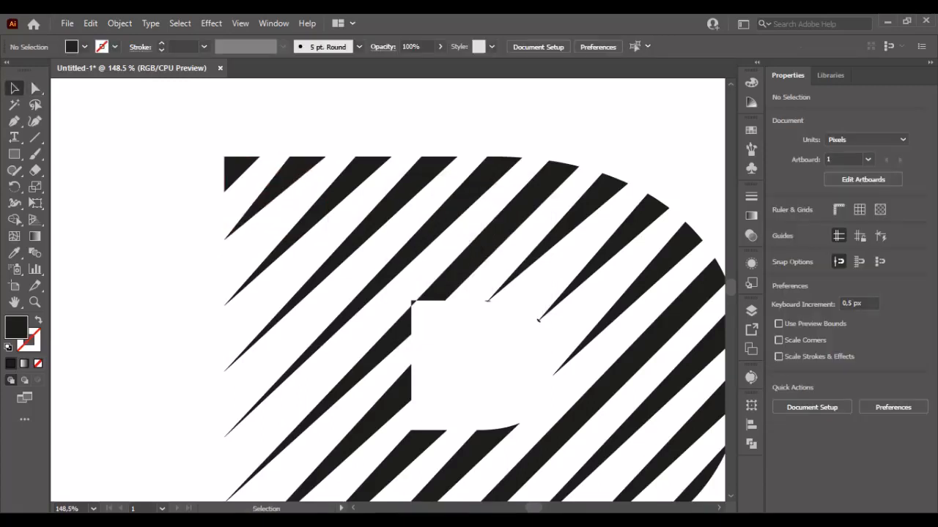
left_click(93, 509)
left_click(121, 505)
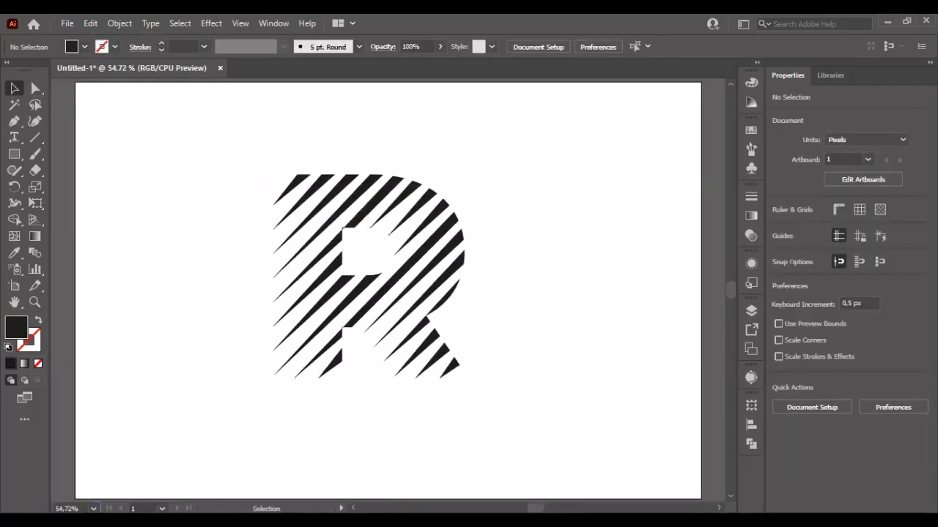
Round the outer ends of the three lowest stripes in the R's leg with live corners.
key("z")
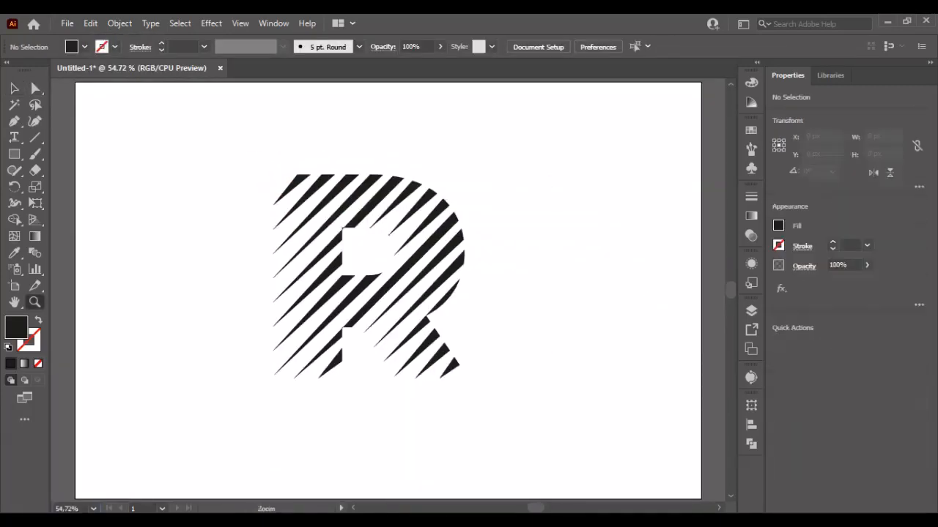
left_click_drag(233, 156, 510, 416)
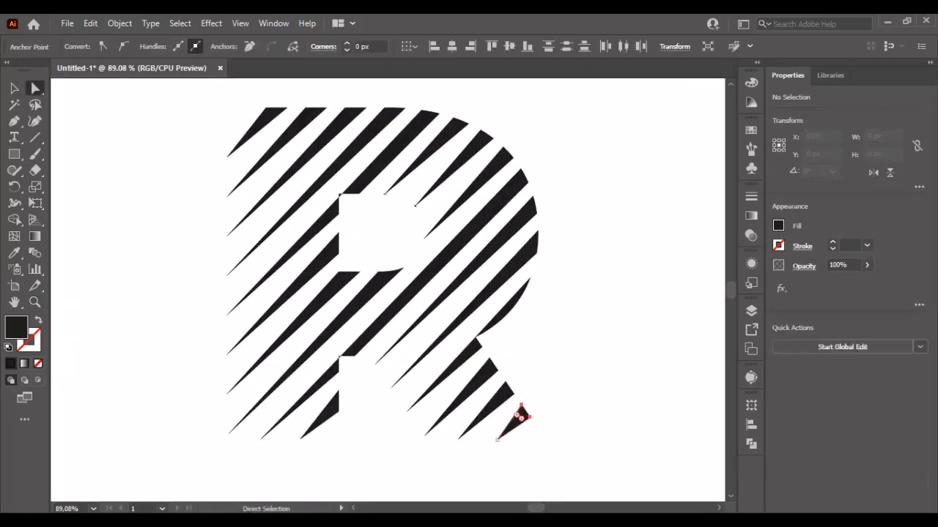
left_click_drag(513, 423, 483, 364)
left_click(541, 426)
left_click(525, 397)
left_click_drag(548, 224, 522, 253)
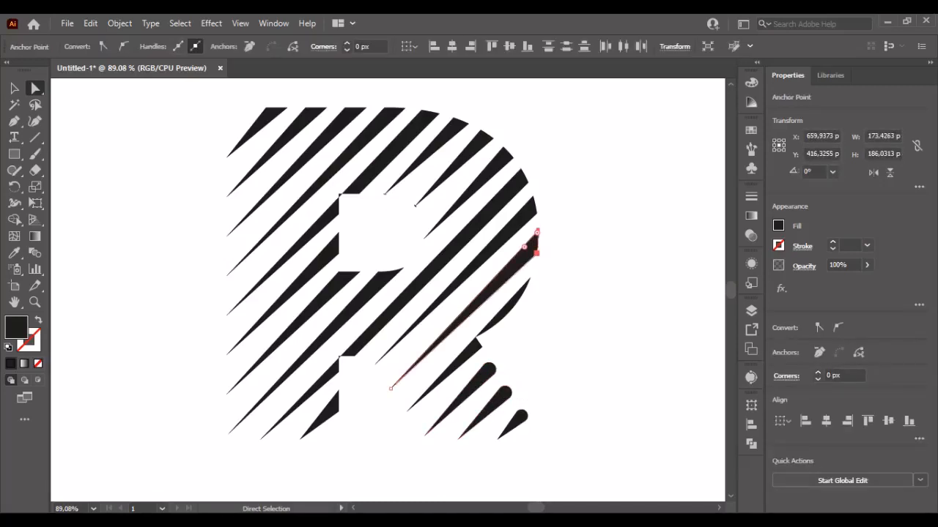
key("ctrl+shift+a")
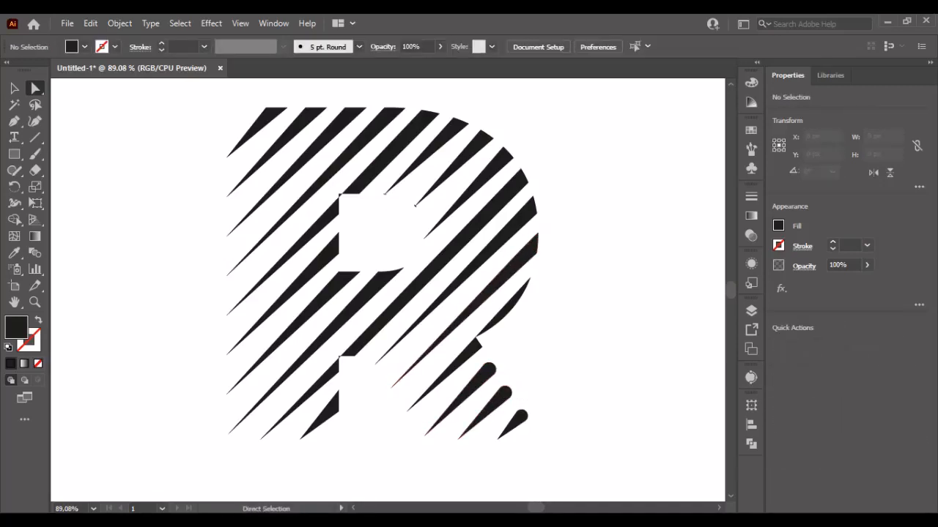
Fully round the outer ends of the three consecutive stripes along the bowl's upper-right curve.
left_click_drag(547, 192, 523, 219)
left_click_drag(531, 207, 524, 214)
left_click(548, 187)
left_click_drag(539, 163, 513, 188)
left_click_drag(521, 179, 498, 163)
Round the upper ends of the stripes from the bowl's upper curve back to the third stripe along the top edge.
left_click_drag(499, 122, 445, 131)
left_click_drag(458, 123, 453, 128)
left_click_drag(443, 105, 431, 142)
left_click(406, 100)
left_click_drag(404, 103, 383, 122)
left_click(352, 92)
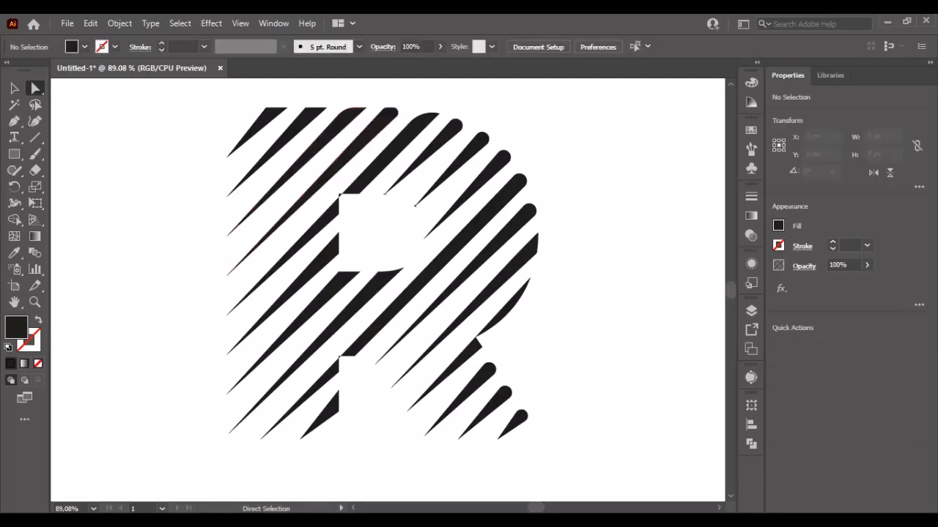
Round the upper ends of the first two stripes at the start of the letter's top edge.
left_click_drag(329, 99, 327, 156)
left_click(308, 92)
left_click_drag(277, 97, 287, 125)
left_click(308, 92)
Round the upper ends of the stripes facing the counter's left and lower edges, using about 3.7 px on the curved one.
left_click_drag(336, 268, 367, 285)
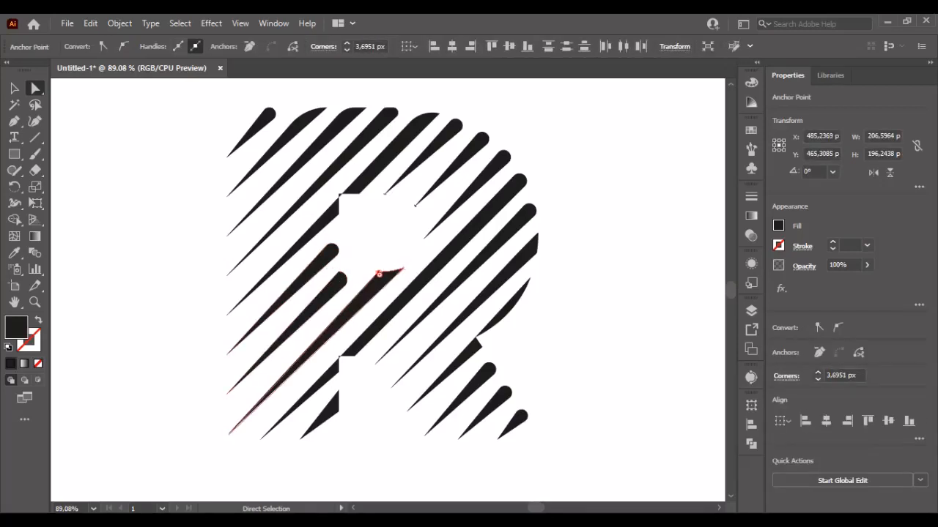
left_click_drag(416, 257, 369, 286)
left_click_drag(410, 259, 370, 284)
left_click(411, 259)
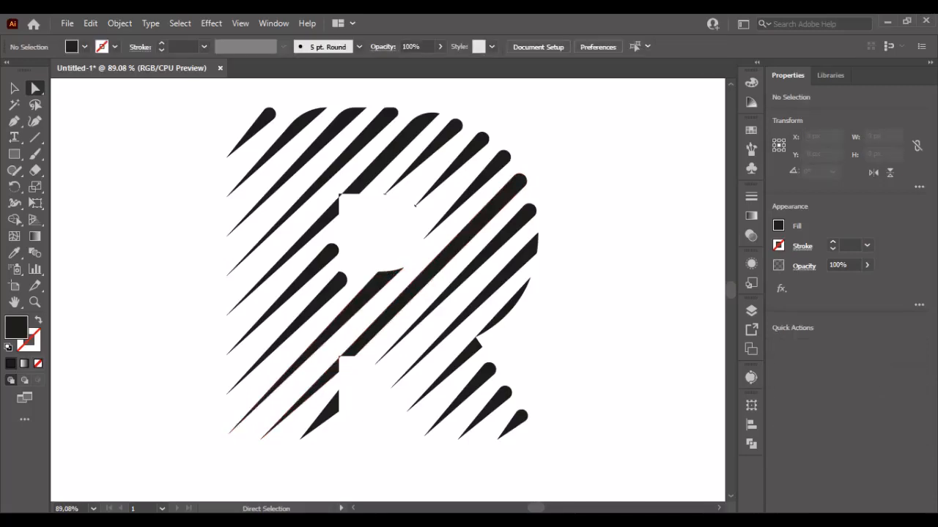
Round the outer ends of the bowl's lower-right stripe, the leg's uppermost stripe and the stem's lowest short stripe.
left_click(535, 236)
key("Delete")
left_click(481, 348)
left_click_drag(474, 346, 467, 345)
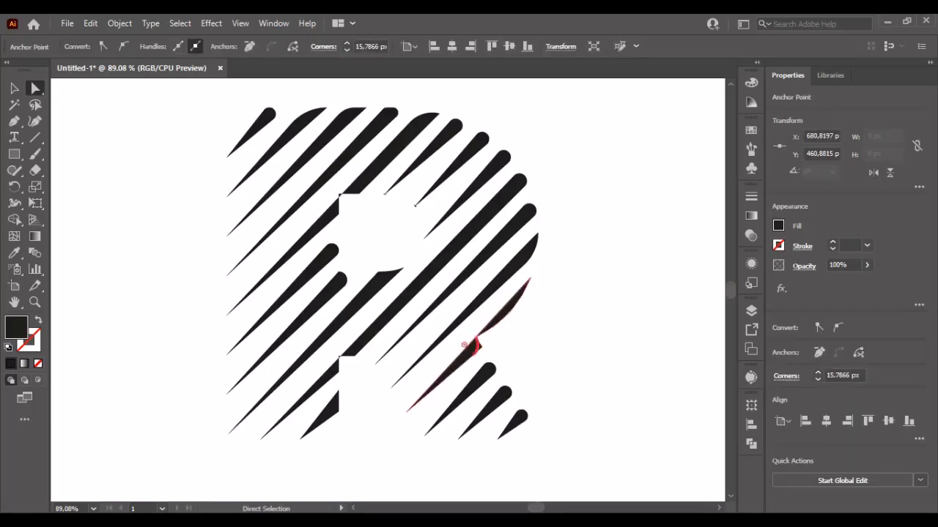
left_click(506, 339)
mouse_move(354, 384)
left_mouse_down()
mouse_move(330, 419)
mouse_move(324, 409)
left_mouse_up()
left_click(366, 408)
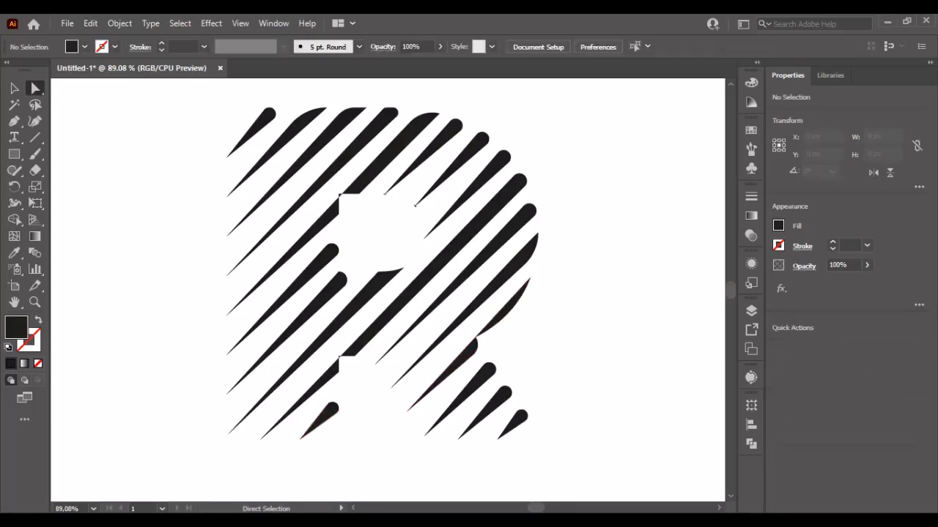
Round the remaining upper corner of the third stripe along the top edge and accept the fifth stripe's corner settings.
left_click(356, 110)
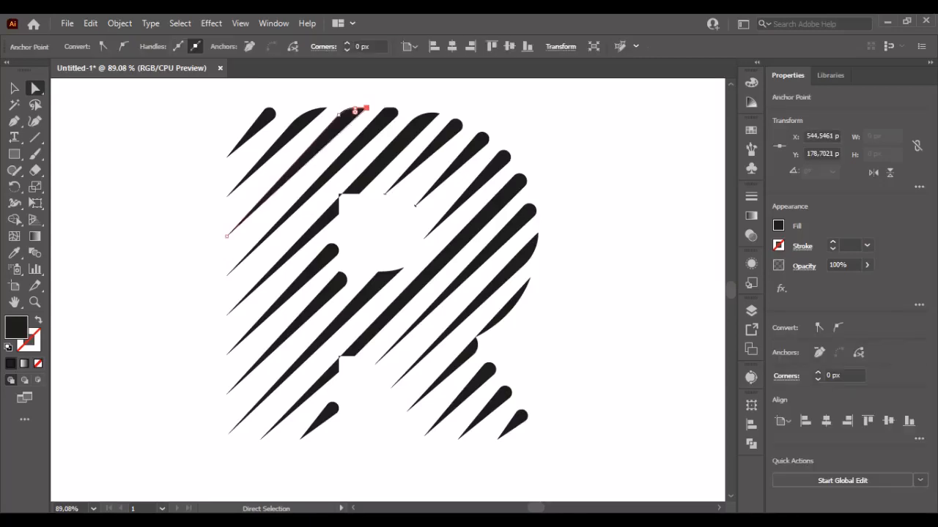
left_click(430, 113)
left_click(786, 376)
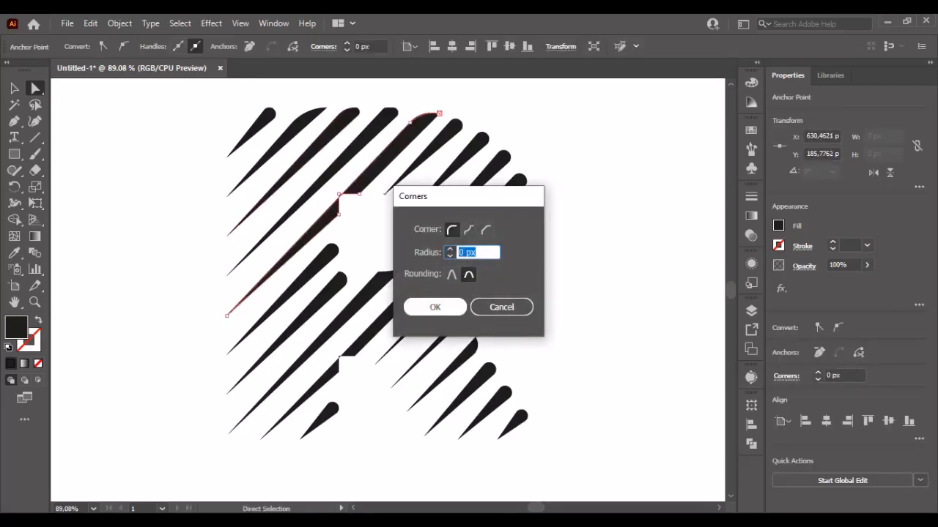
key("Return")
key("ctrl+shift+a")
key("v")
left_click(452, 168)
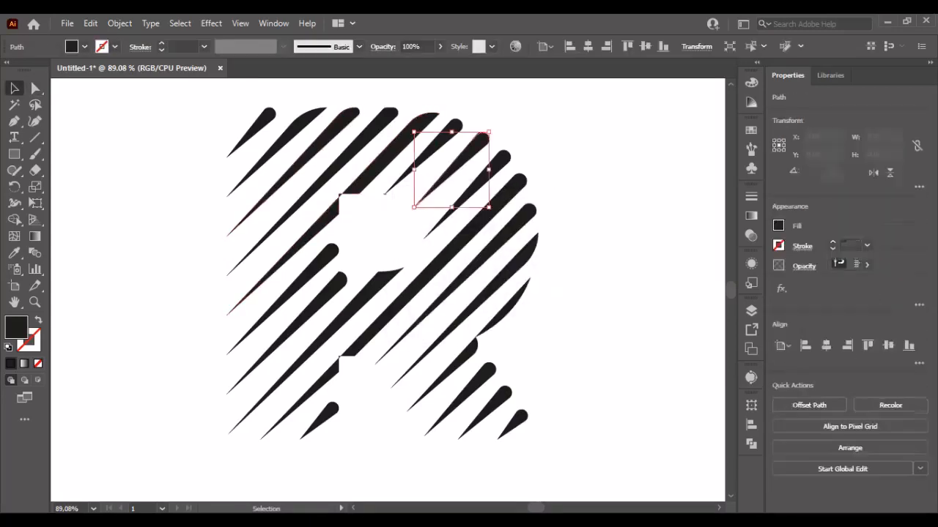
key("ctrl+shift+a")
Remove the stray spurs from two stripe tips at the counter's upper right and the notch anchor at its top-left corner.
key("z")
left_click_drag(384, 194, 475, 299)
key("a")
left_click(266, 125)
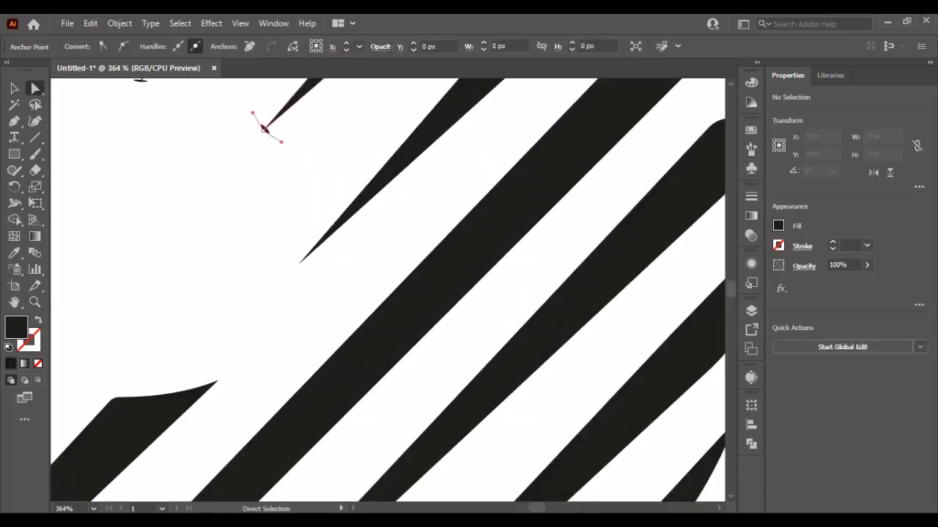
key("ctrl+shift+a")
left_click_drag(388, 285, 507, 454)
left_click(110, 278)
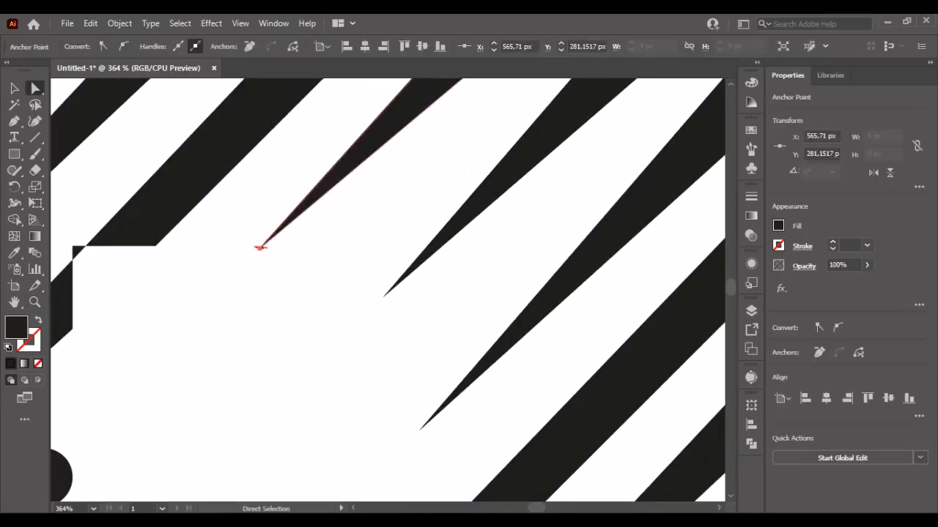
key("Delete")
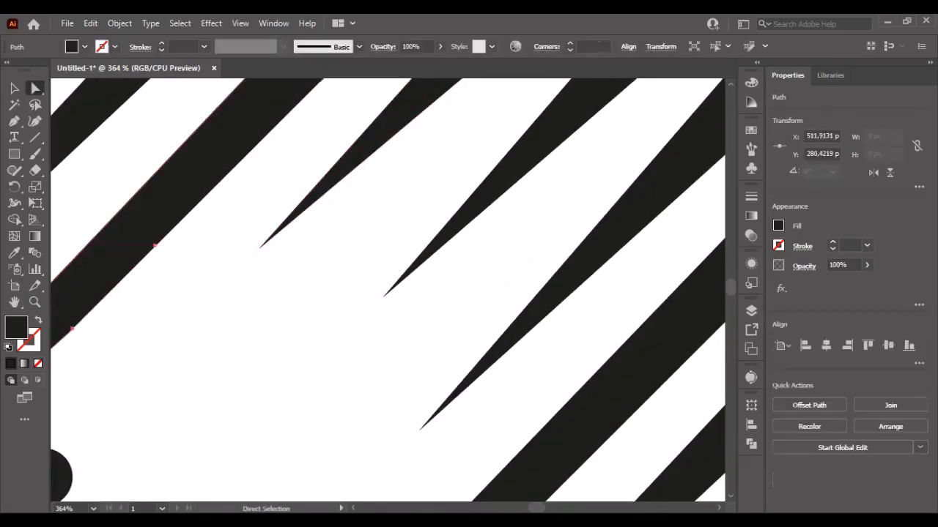
Undo the removal of the notch anchor at the counter's top-left corner.
left_click(93, 508)
left_click(125, 493)
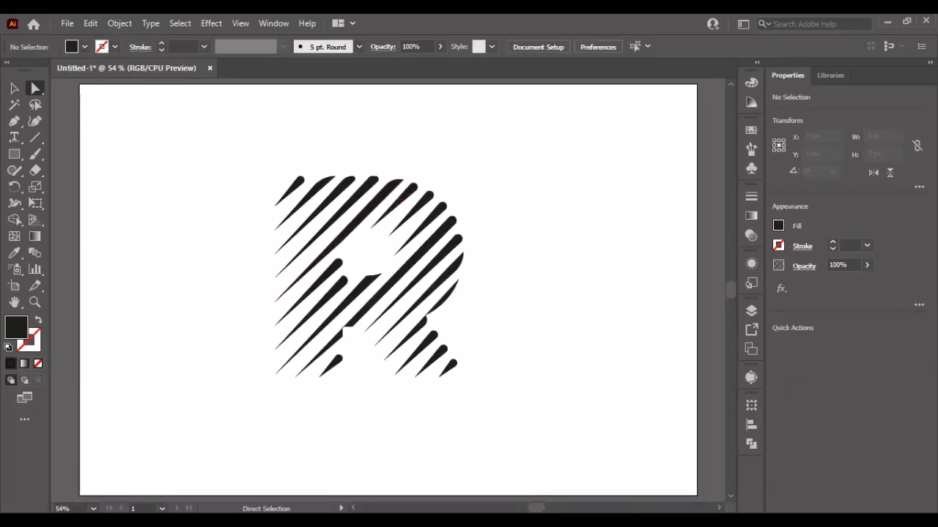
left_click(342, 230)
key("ctrl+shift+a")
Move the notch anchor at the counter's top-left corner inward onto the long stripe's upper edge.
left_click_drag(325, 202, 397, 272)
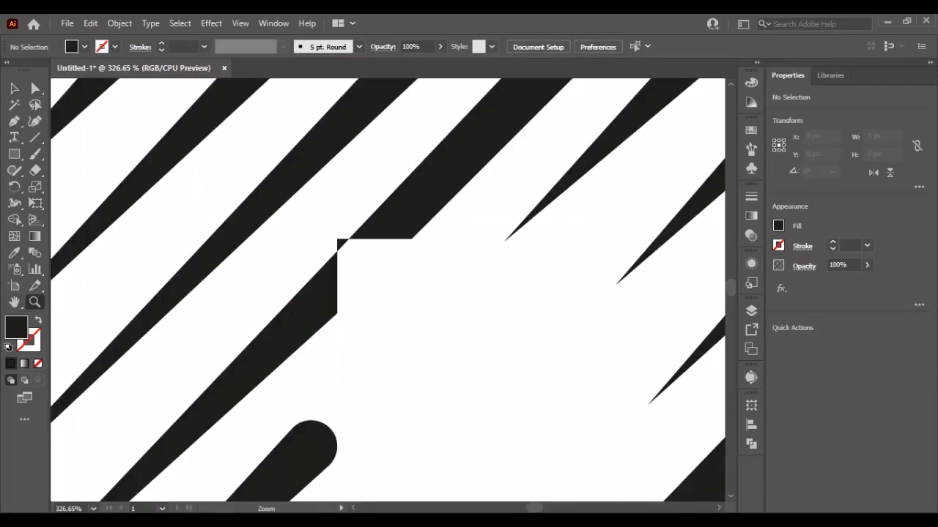
key("a")
left_click(337, 240)
left_click_drag(337, 239, 343, 247)
key("ctrl+shift+a")
Round the long stripe's two corners beside the notch, with a radius of about 35 px on the upper one.
left_click(337, 314)
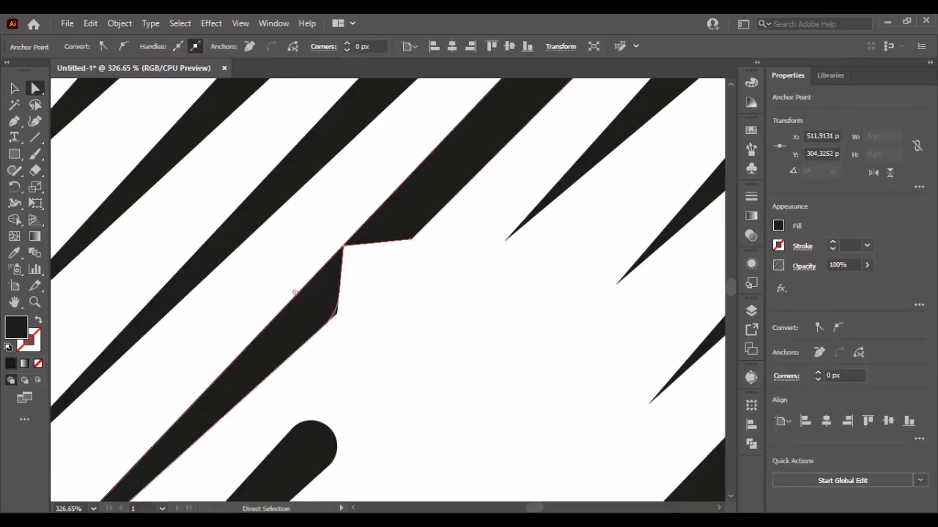
left_click_drag(330, 311, 262, 277)
left_click(411, 239)
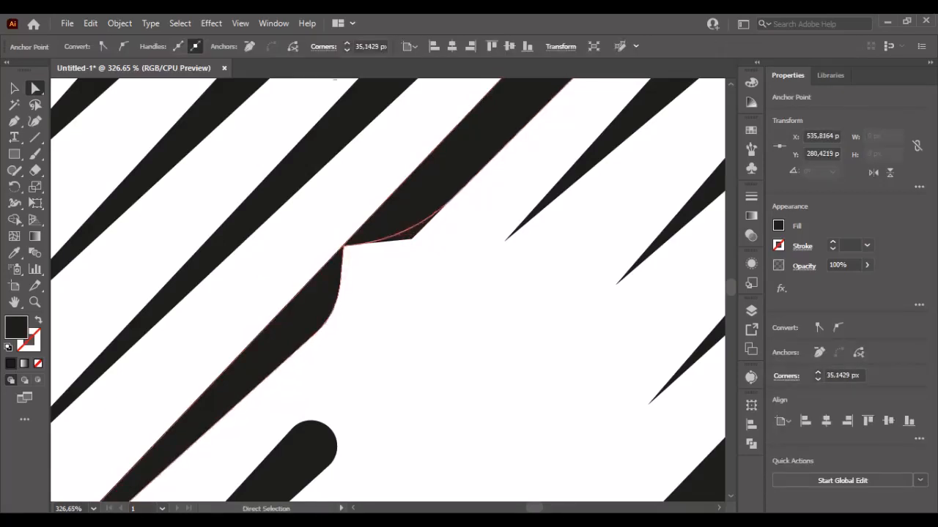
left_click(93, 508)
left_click(117, 494)
key("v")
key("ctrl+shift+a")
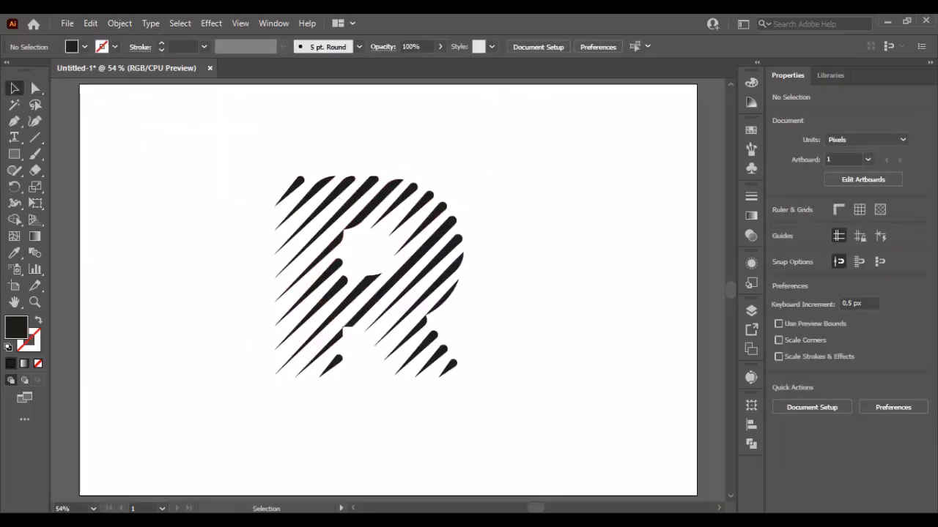
Group all the stripes and enlarge the letter from its centre to about 497 by 531 px.
right_click(429, 320)
left_click(451, 112)
key("ctrl+shift+a")
key("ctrl+a")
left_click_drag(463, 378, 497, 414)
Fill the grouped stripes with the default white-to-black linear gradient.
key("ctrl+F9")
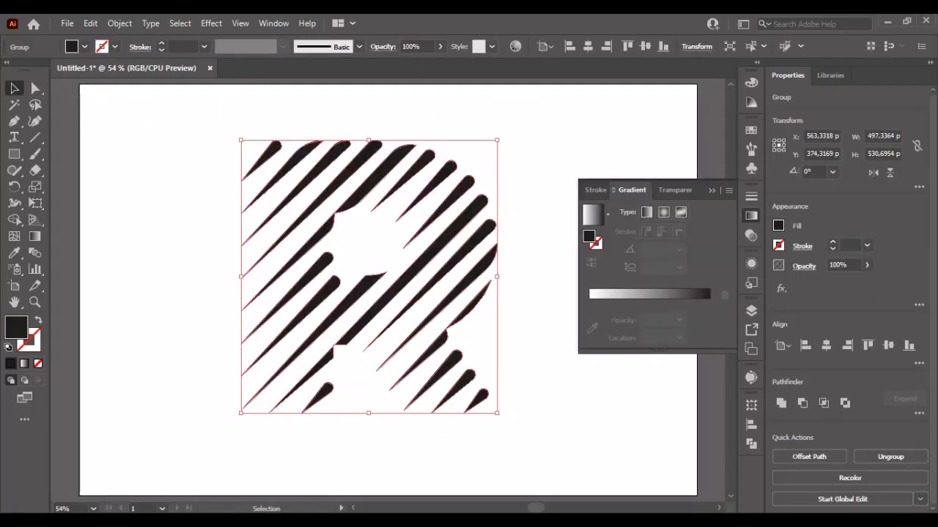
key("period")
left_click(226, 121)
left_click_drag(226, 120, 317, 208)
Combine the grouped stripes into one compound path.
left_click(120, 23)
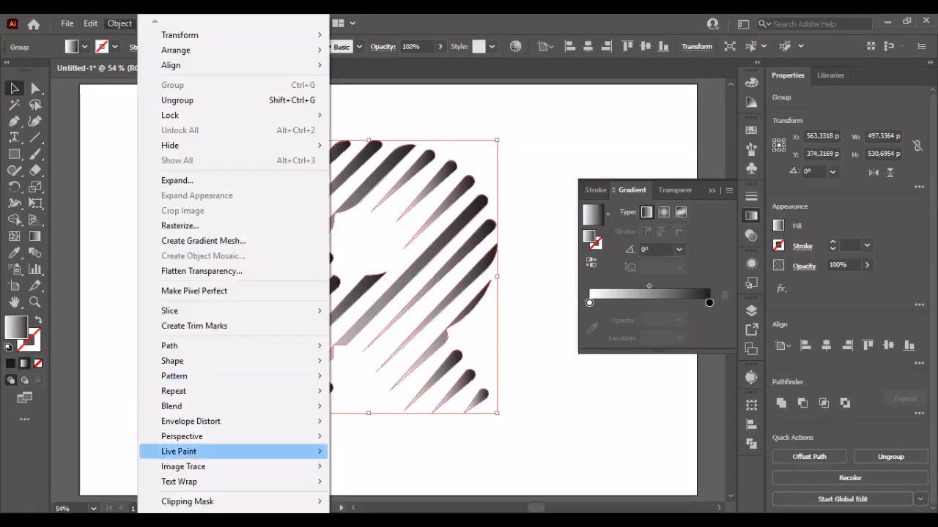
left_click(542, 439)
left_click(120, 23)
left_click(409, 276)
left_click(119, 24)
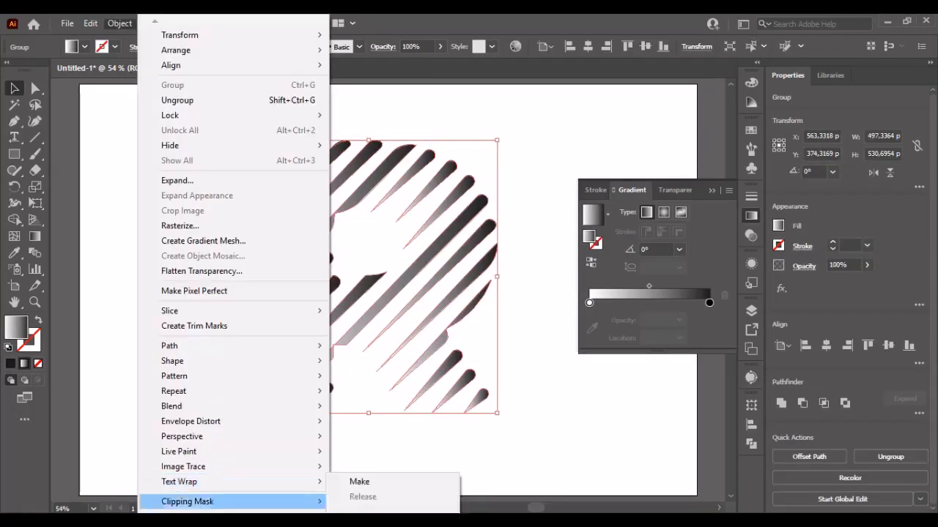
mouse_move(190, 515)
left_click(360, 503)
left_click(329, 455)
left_click(410, 278)
Apply the Orange, Yellow gradient preset to the compound letter and deselect it.
left_click(607, 213)
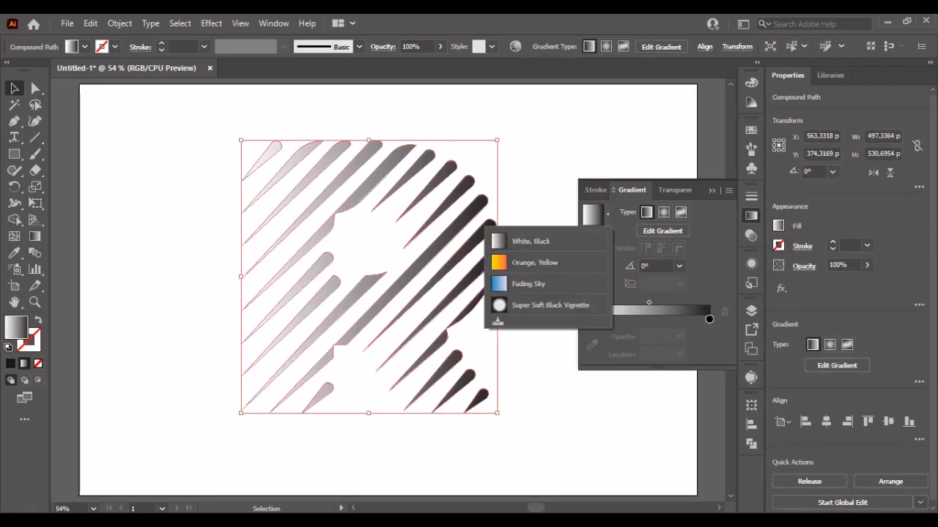
left_click(523, 262)
key("ctrl+shift+a")
key("ctrl+F9")
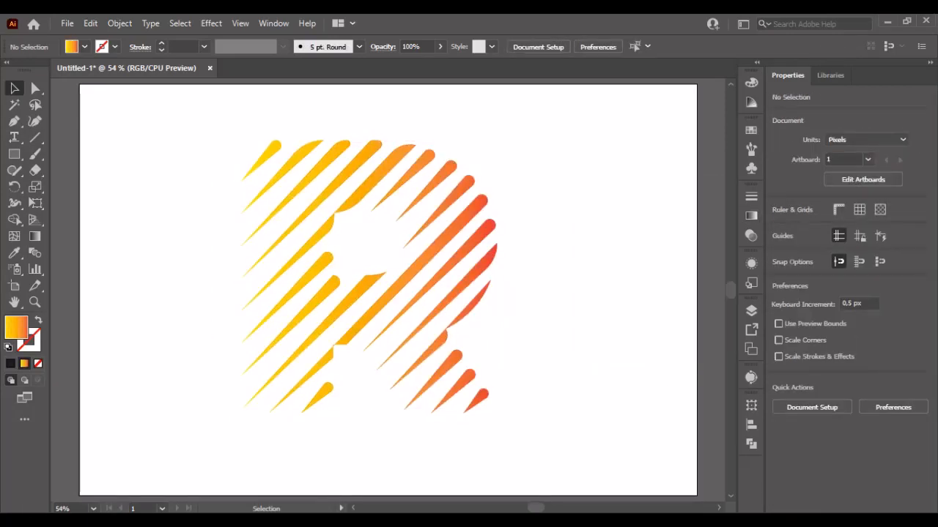
Draw a rectangle about 765 px wide and 939 px high from the artboard's top-left corner.
key("m")
left_click_drag(79, 85, 473, 480)
left_click_drag(513, 435, 576, 450)
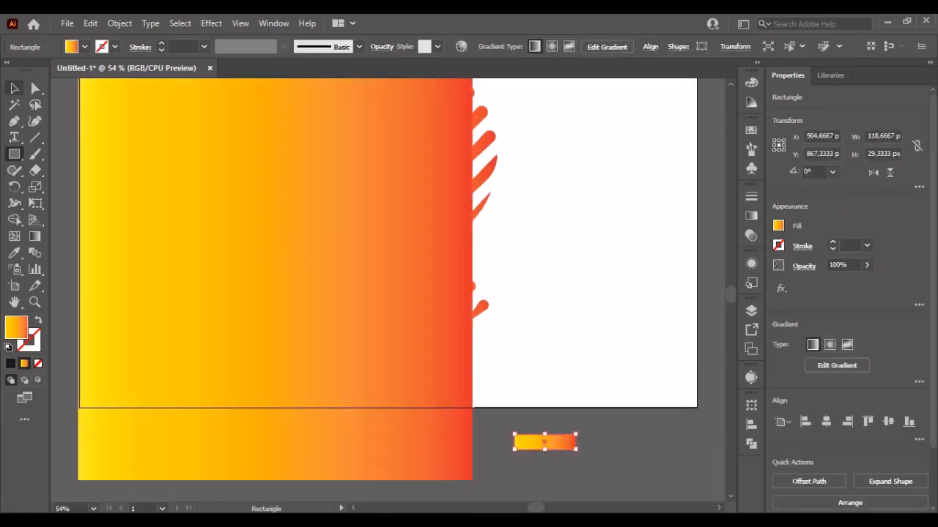
key("v")
key("Delete")
Fit the rectangle to the artboard's lower and right edges and fill it with black.
key("ctrl+minus")
key("ctrl+minus")
left_click(381, 293)
left_click_drag(318, 407, 318, 361)
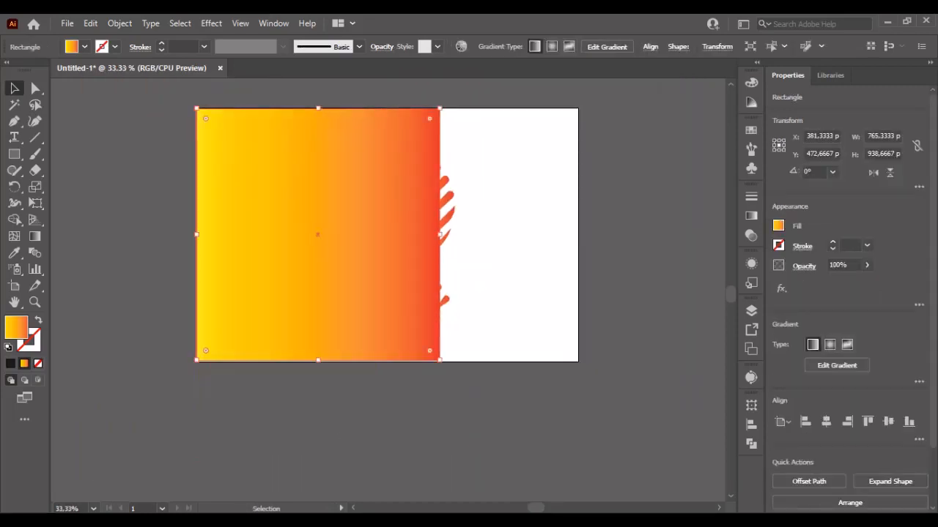
left_click(85, 47)
left_click(29, 70)
key("Escape")
left_click_drag(439, 234, 578, 236)
Extend the black rectangle's lower edge to a height of about 802 px and send it to the back.
right_click(578, 236)
left_click(440, 410)
left_click(410, 308)
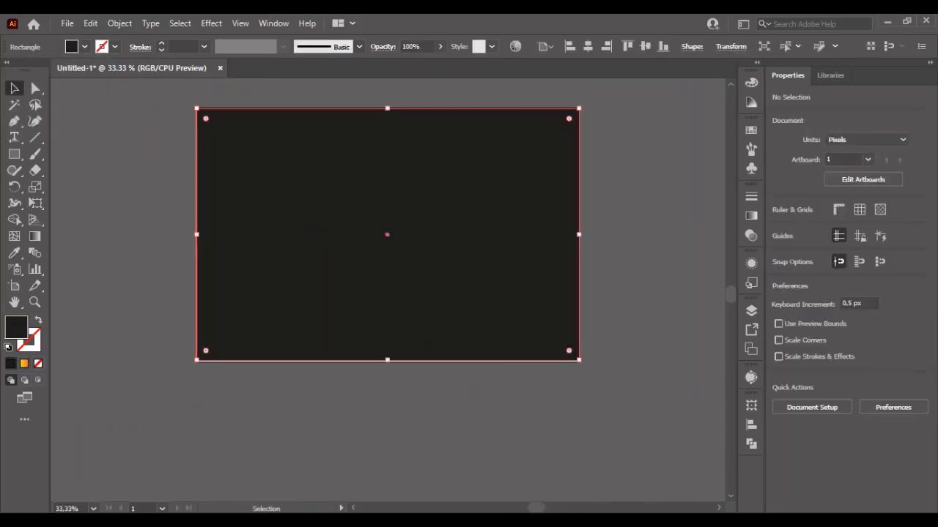
left_click_drag(390, 360, 389, 363)
left_click(390, 411)
right_click(375, 308)
mouse_move(439, 443)
left_click(558, 489)
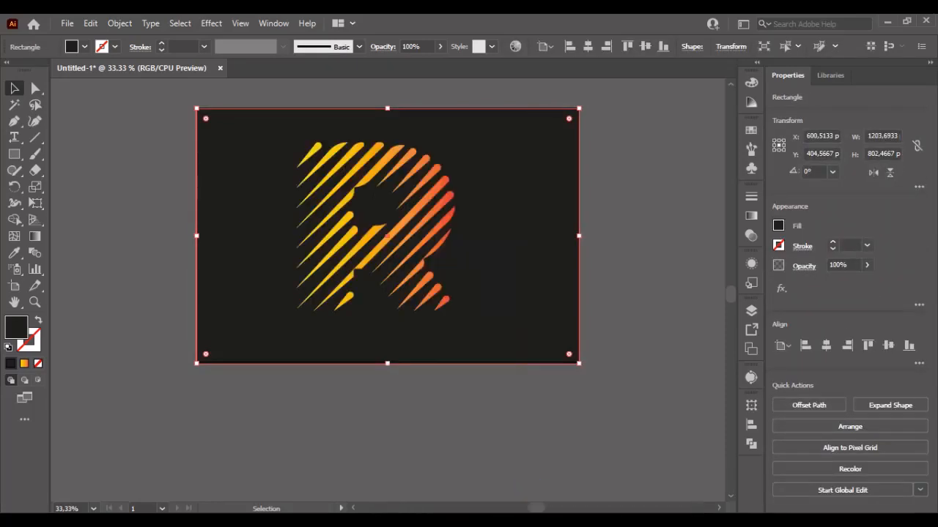
left_click(608, 439)
left_click(513, 293)
key("ctrl+2")
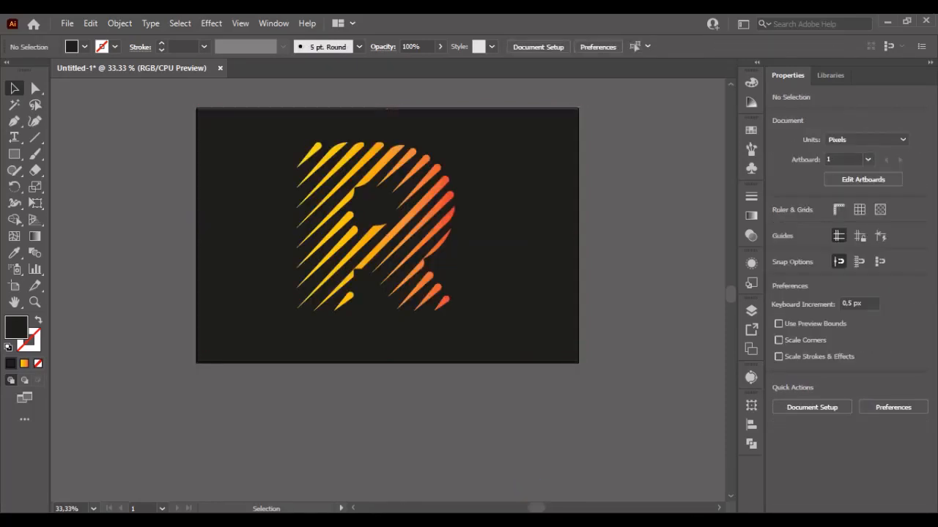
key("ctrl+0")
key("ctrl+alt+2")
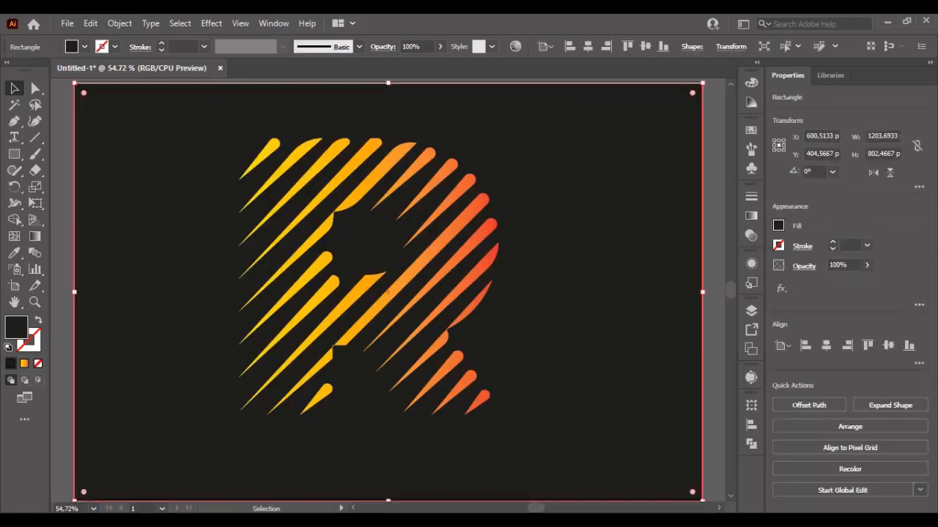
Extend the black rectangle's upper edge to the artboard's upper edge, about 806 px high in total, and deselect it.
scroll(389, 293, "up", 2)
scroll(388, 110, "up", 5)
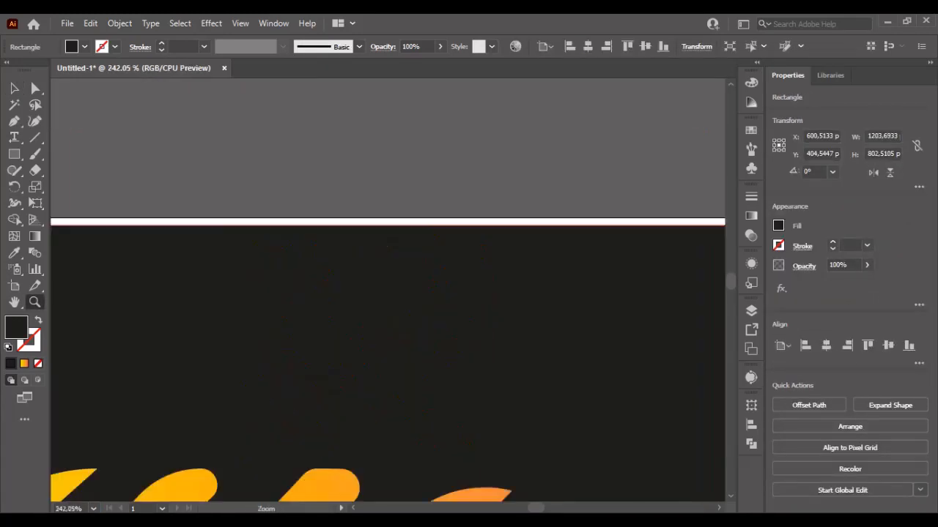
left_click_drag(388, 223, 388, 218)
key("ctrl+0")
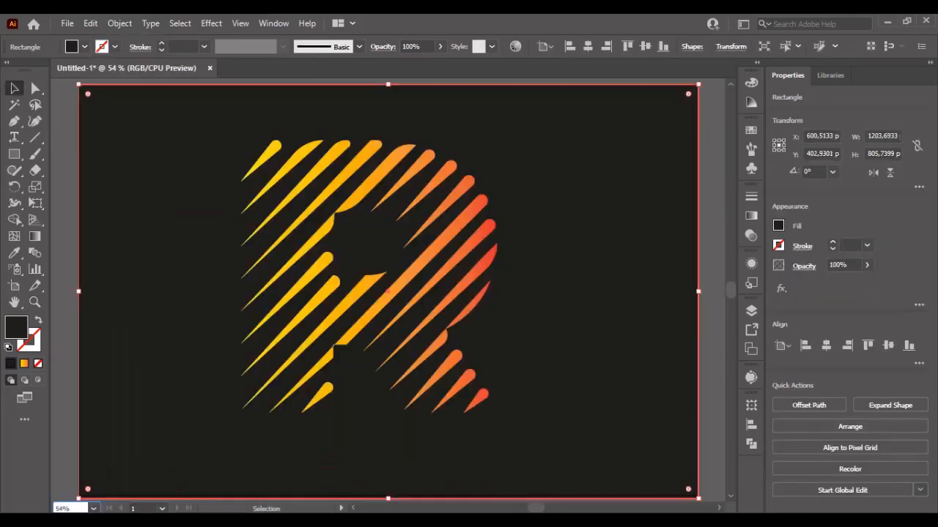
key("ctrl+shift+a")
Move the protruding corner point where the stripe crosses itself at the R's leg notch back inside, and round it by about 3.6 px.
key("z")
left_click_drag(312, 332, 360, 369)
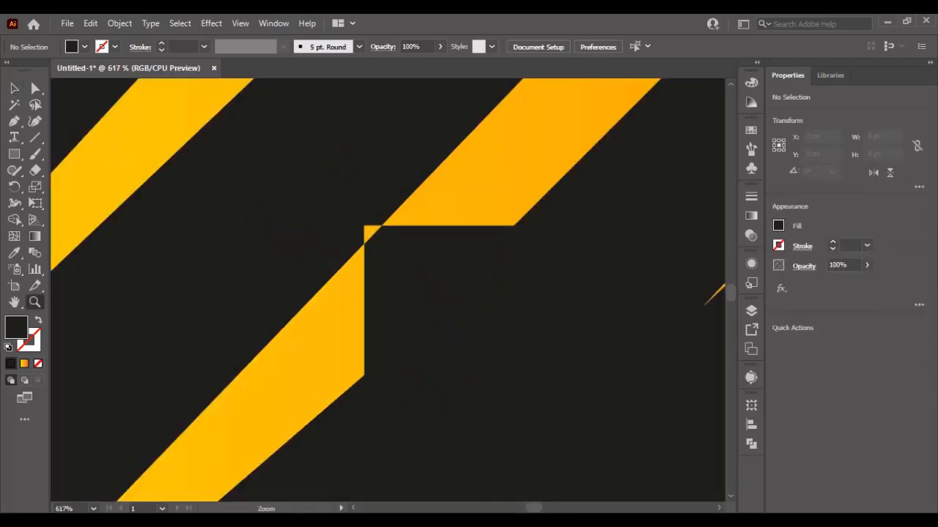
key("a")
left_click(368, 229)
left_click_drag(364, 226, 409, 272)
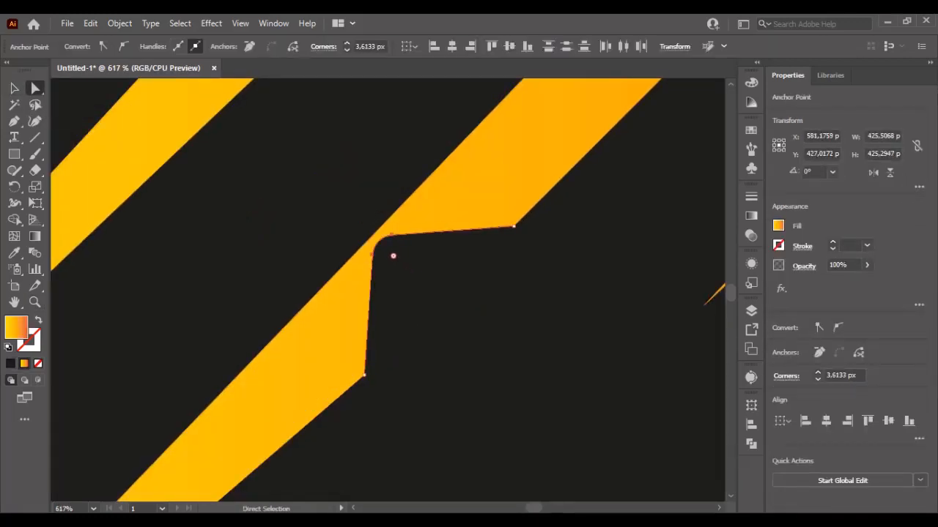
Round the two sharp corners on either side of the notch into smooth curves, the lower one by about 28 px.
left_click(514, 227)
left_click_drag(509, 213, 446, 80)
left_click(364, 376)
left_click_drag(350, 368, 202, 295)
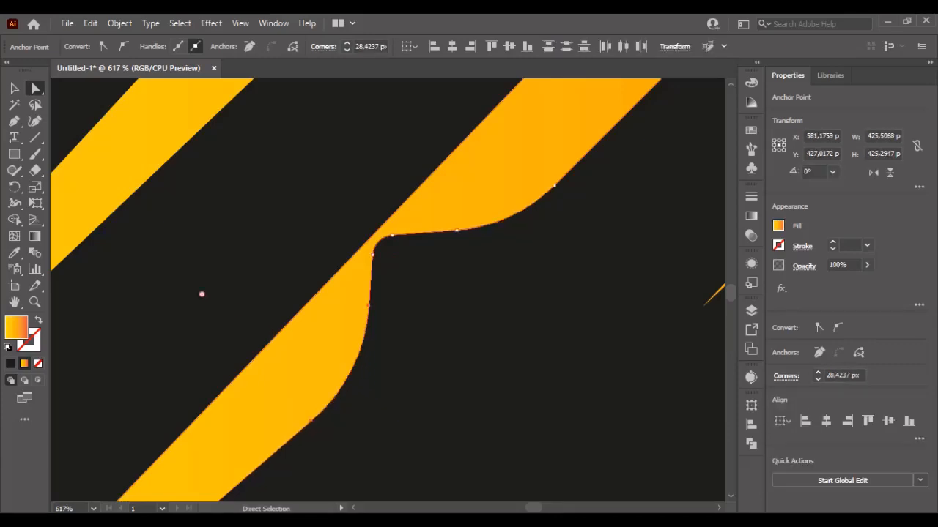